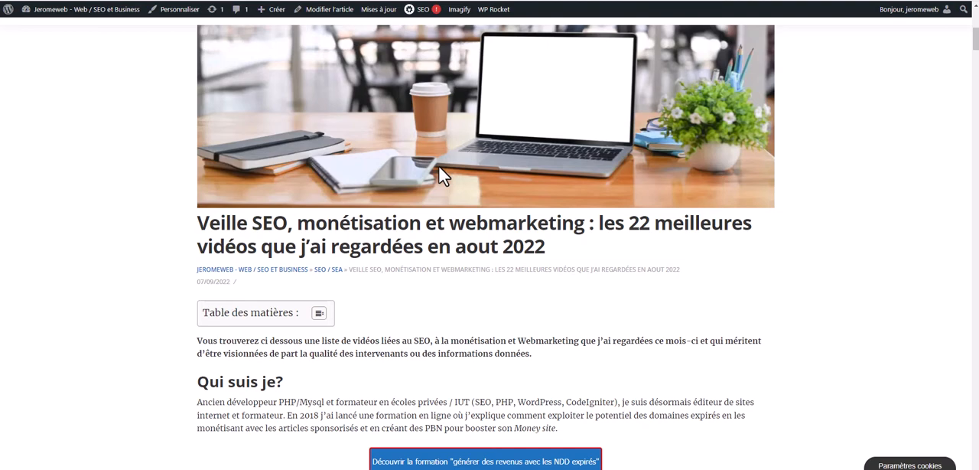
Examine the SEO watch article's introduction, the favourite video section and the first entries of the video playlist
scroll(457, 272, "down", 10)
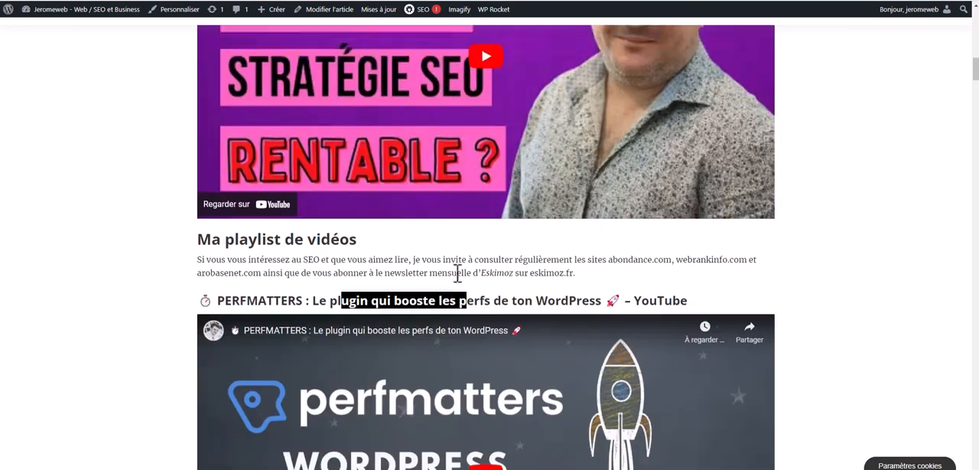
scroll(458, 272, "up", 15)
scroll(456, 230, "down", 4)
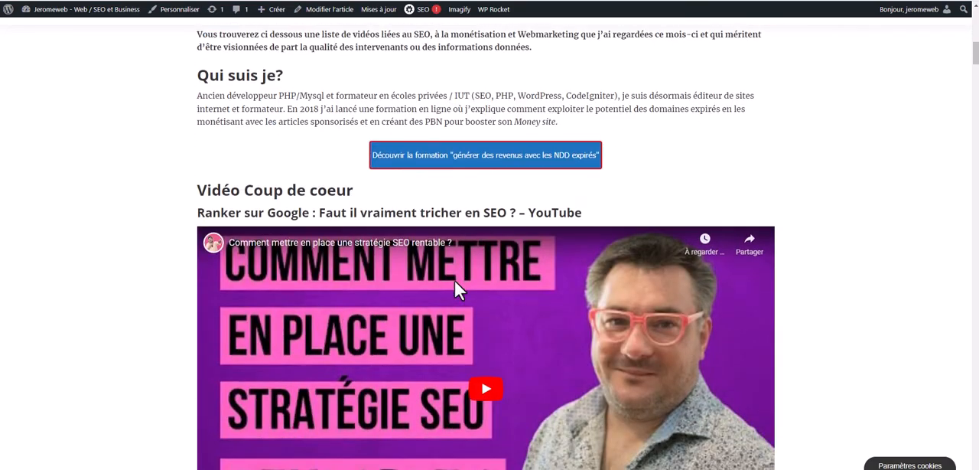
scroll(454, 279, "down", 4)
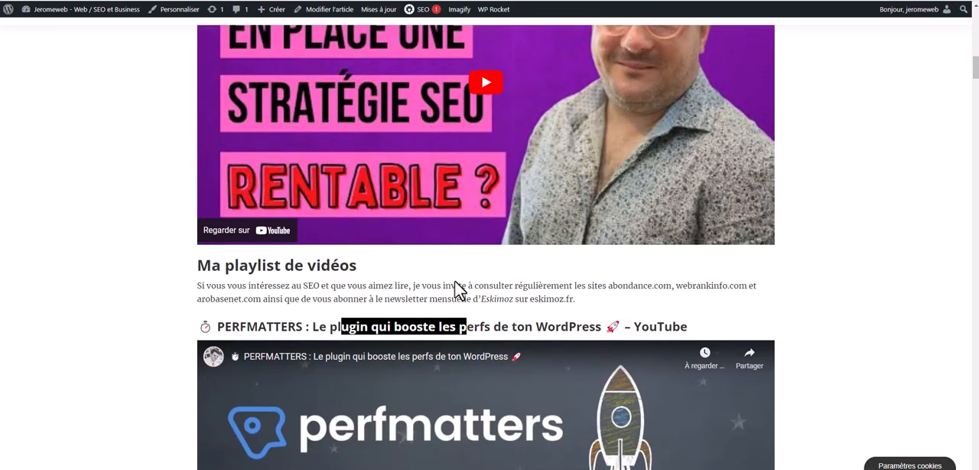
scroll(454, 280, "down", 4)
scroll(454, 280, "down", 5)
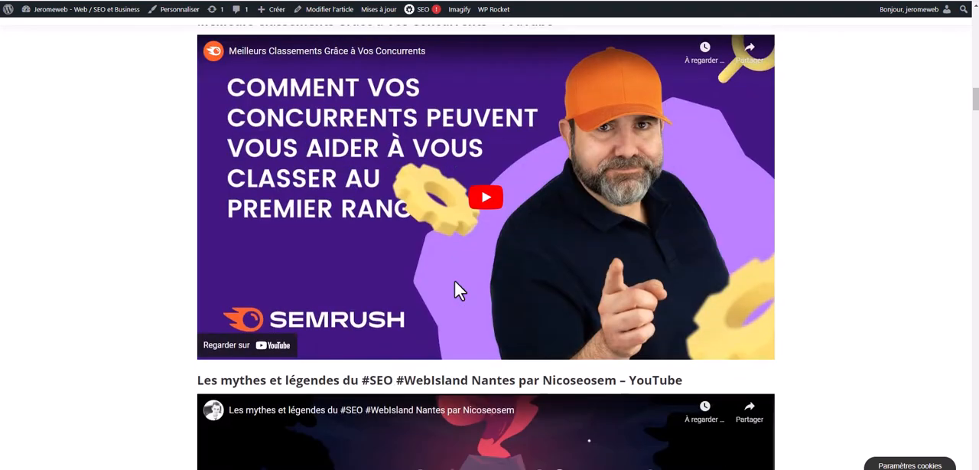
scroll(454, 280, "up", 12)
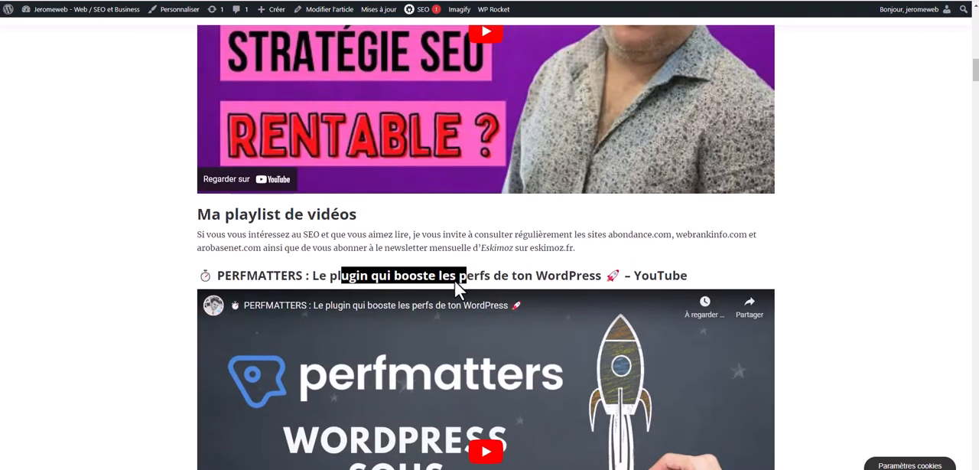
scroll(459, 291, "up", 3)
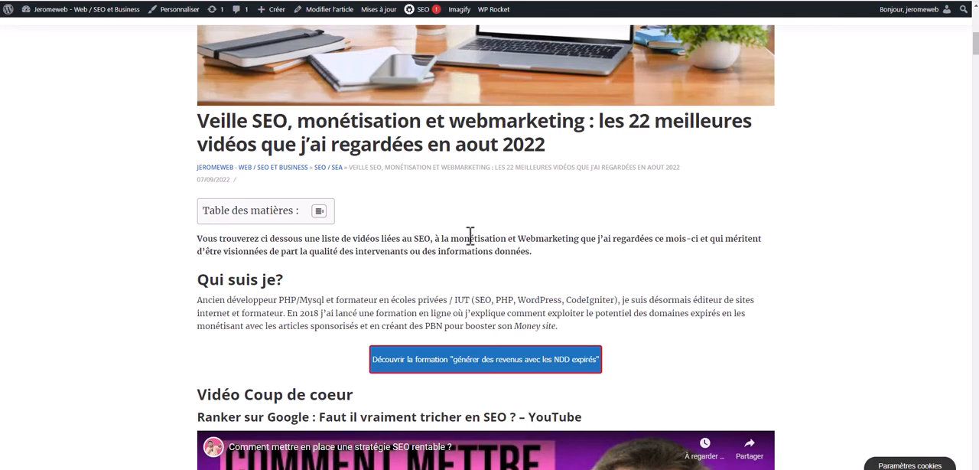
scroll(459, 241, "up", 5)
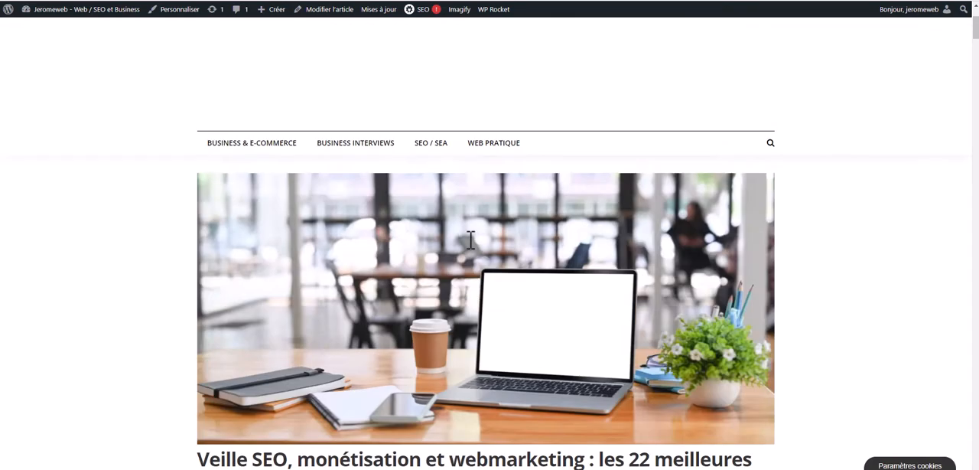
Highlight the number 22 and the month "aout" in the article's title
scroll(433, 260, "down", 5)
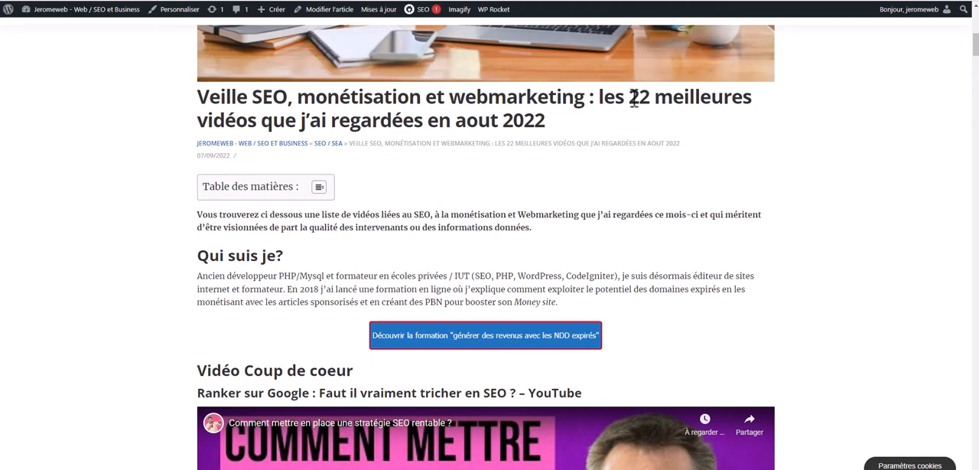
left_click_drag(628, 96, 652, 96)
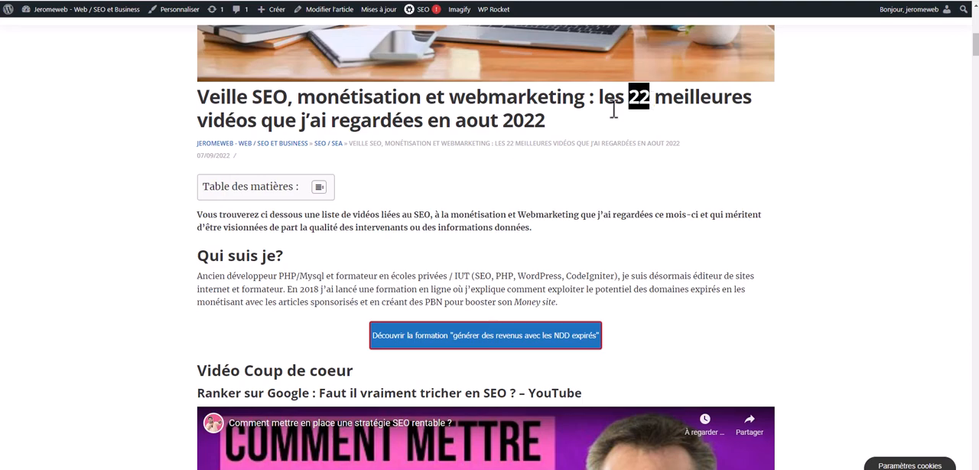
double_click(476, 121)
Examine the article's author section and the first embedded playlist videos, such as Perfmatters, Semrush and Schema Pro
scroll(468, 170, "down", 4)
scroll(465, 171, "down", 15)
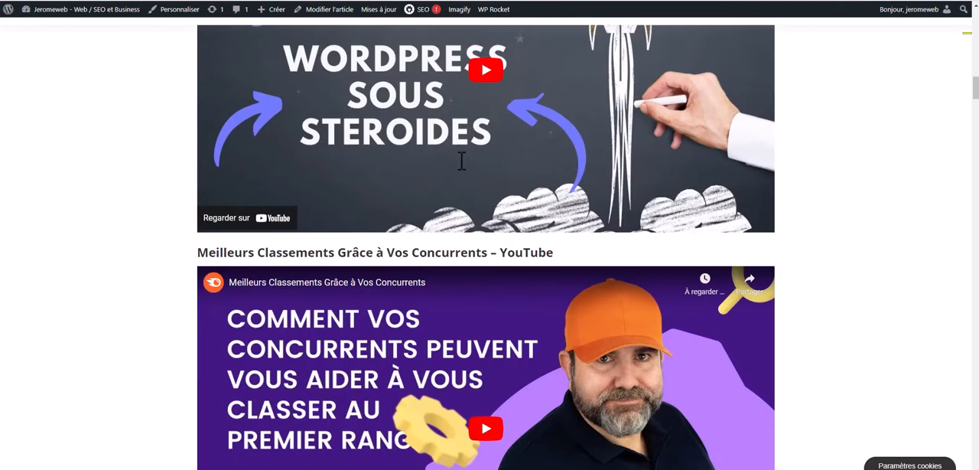
scroll(500, 192, "down", 5)
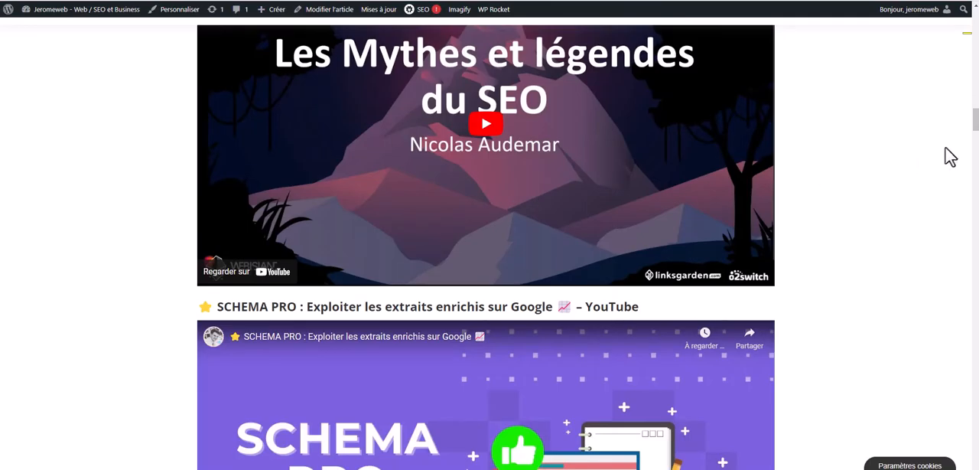
left_click_drag(975, 119, 973, 19)
scroll(788, 93, "down", 4)
scroll(791, 102, "down", 2)
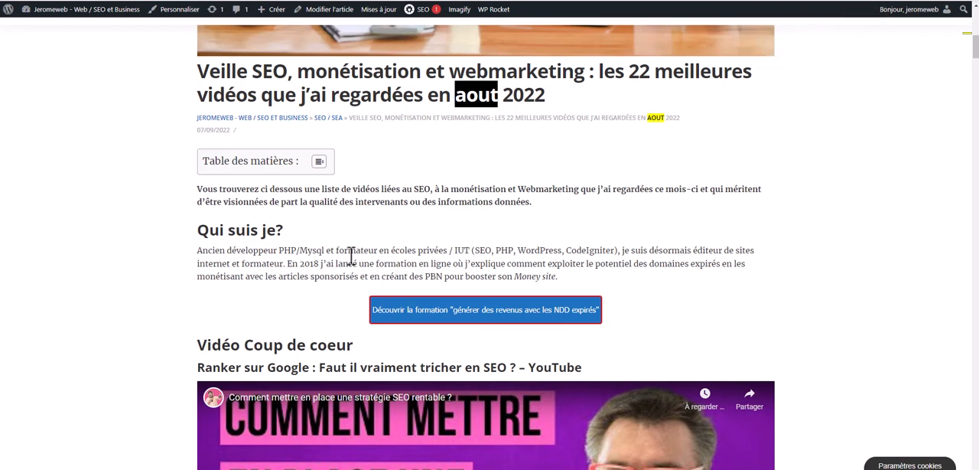
scroll(293, 340, "down", 3)
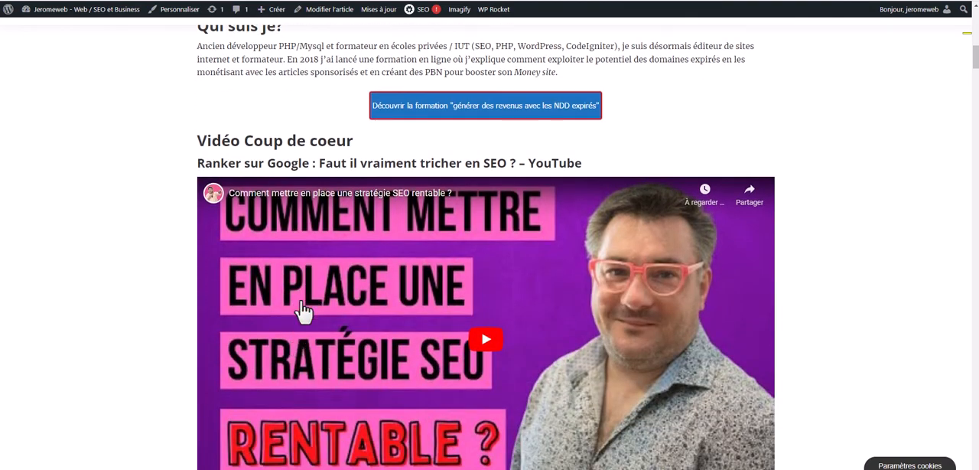
scroll(301, 313, "down", 7)
scroll(390, 340, "down", 7)
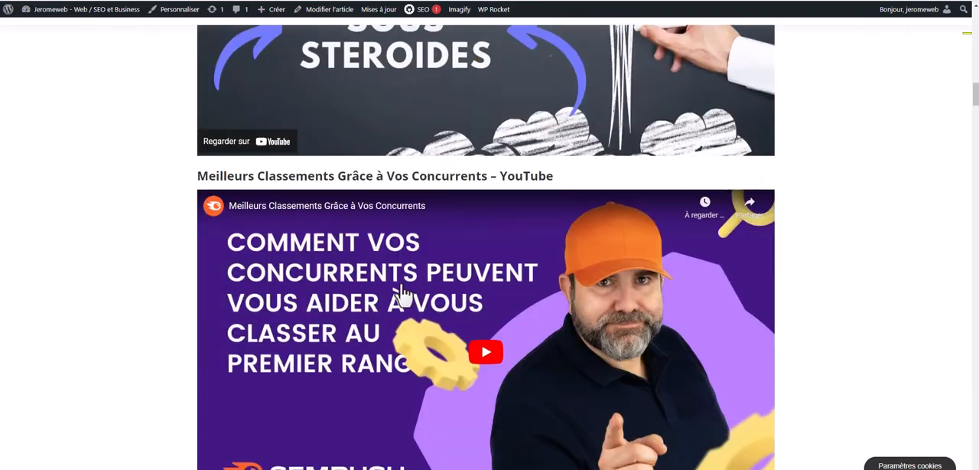
scroll(371, 356, "up", 4)
scroll(369, 355, "up", 4)
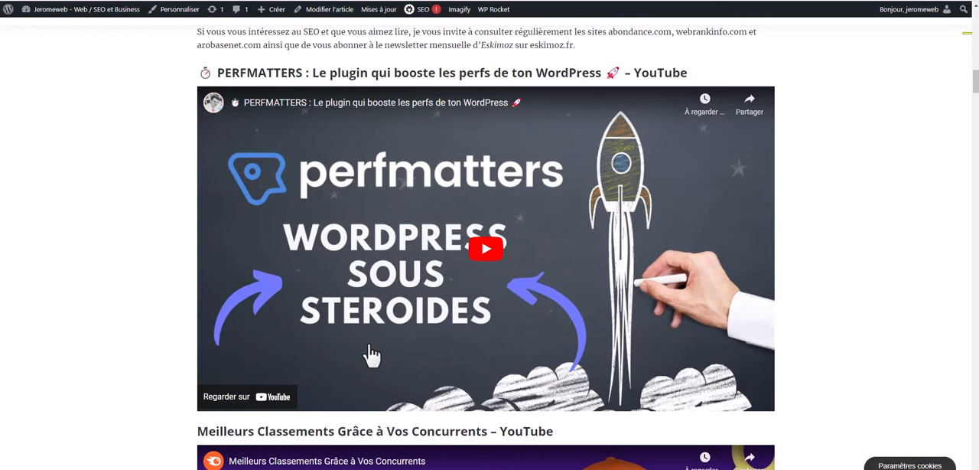
scroll(371, 354, "down", 10)
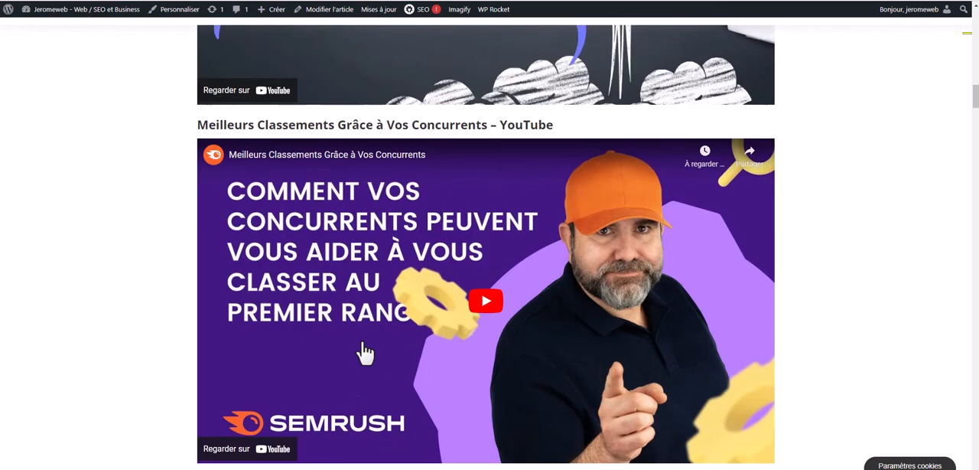
scroll(365, 352, "up", 6)
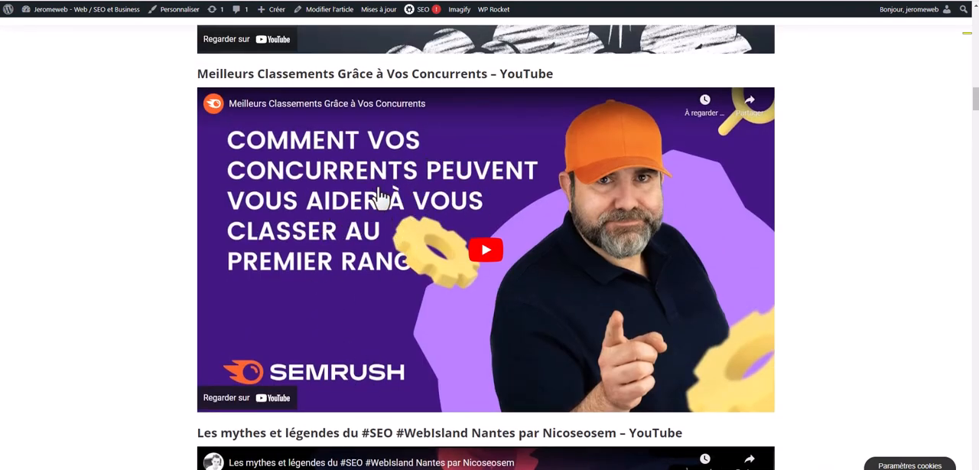
scroll(385, 216, "down", 10)
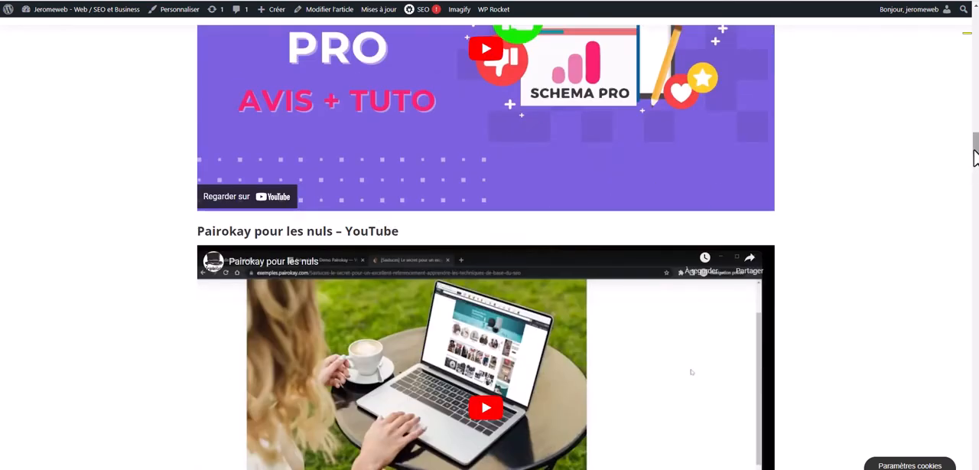
Review the rest of the article's playlist, from the Google Search interview down to the Core Web Vitals video
left_click_drag(974, 149, 972, 289)
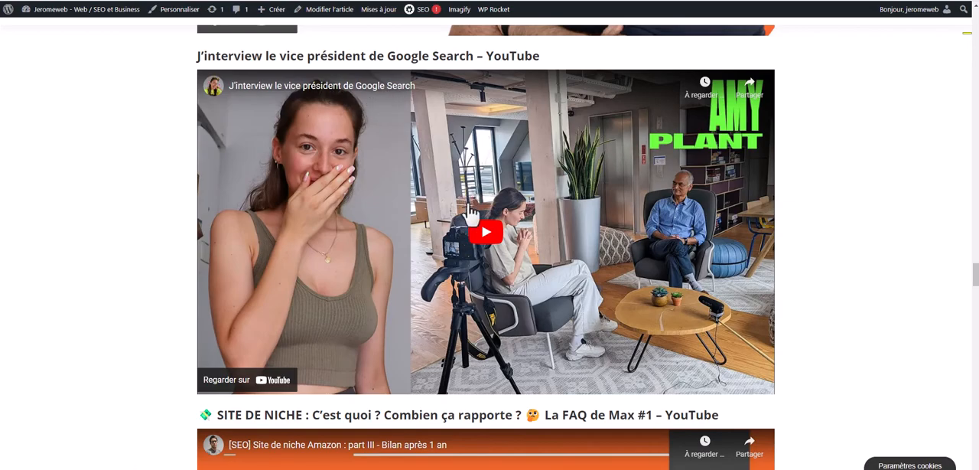
scroll(499, 222, "down", 8)
scroll(502, 220, "down", 15)
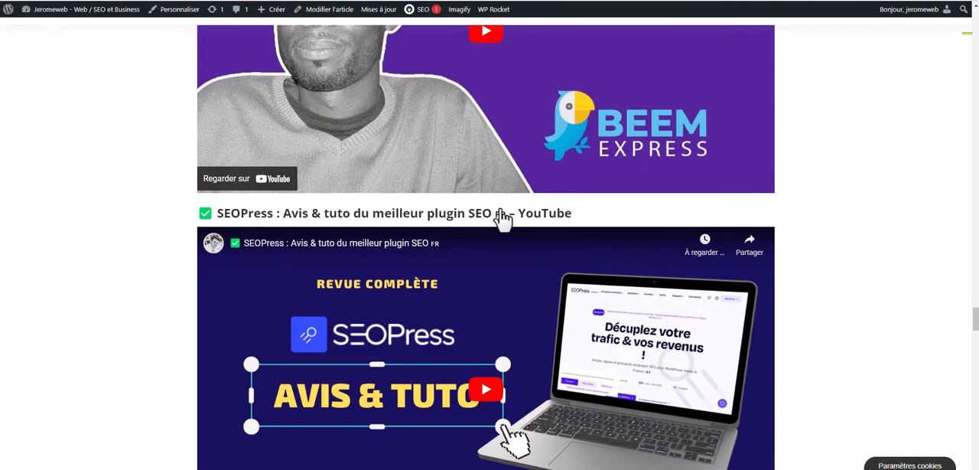
scroll(503, 219, "down", 7)
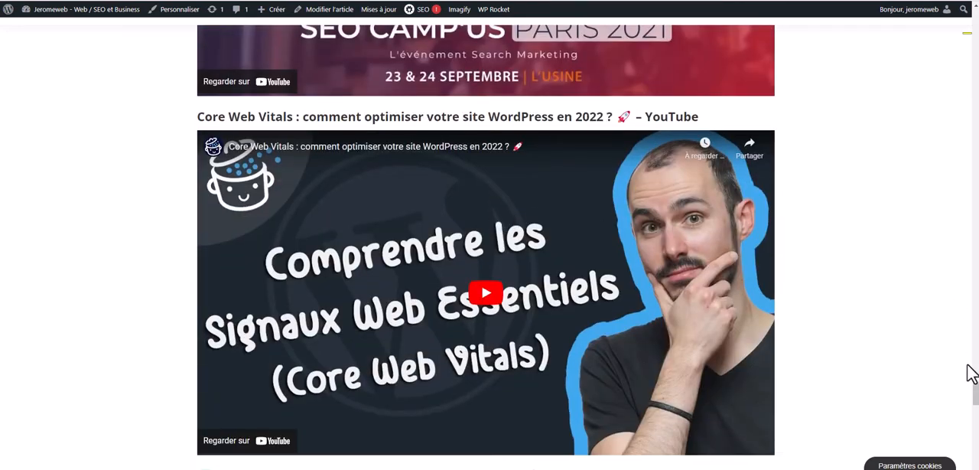
Return to the start of the playlist and highlight the Perfmatters video's heading text
left_click_drag(976, 394, 976, 152)
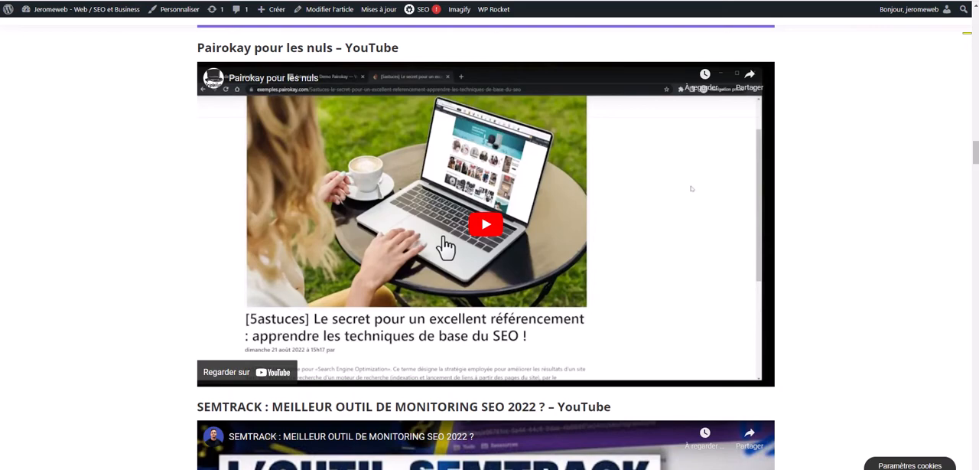
scroll(559, 234, "up", 6)
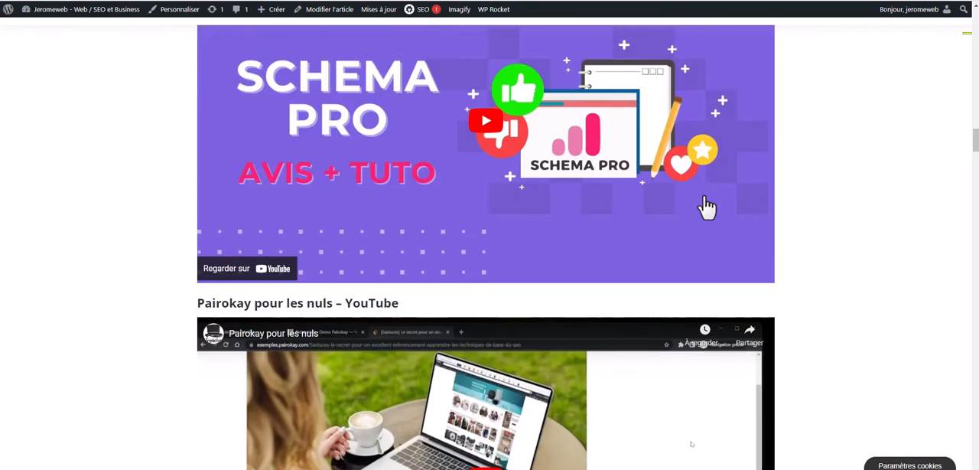
left_click_drag(972, 142, 975, 87)
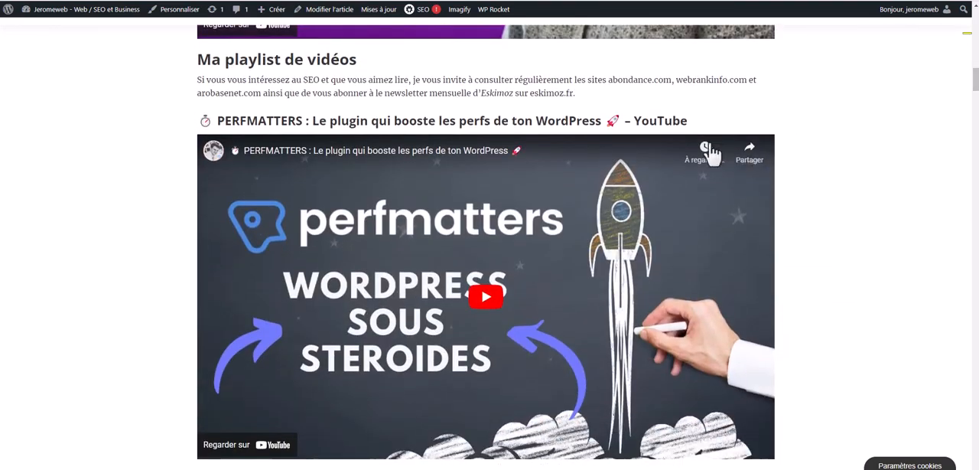
left_click_drag(696, 123, 221, 120)
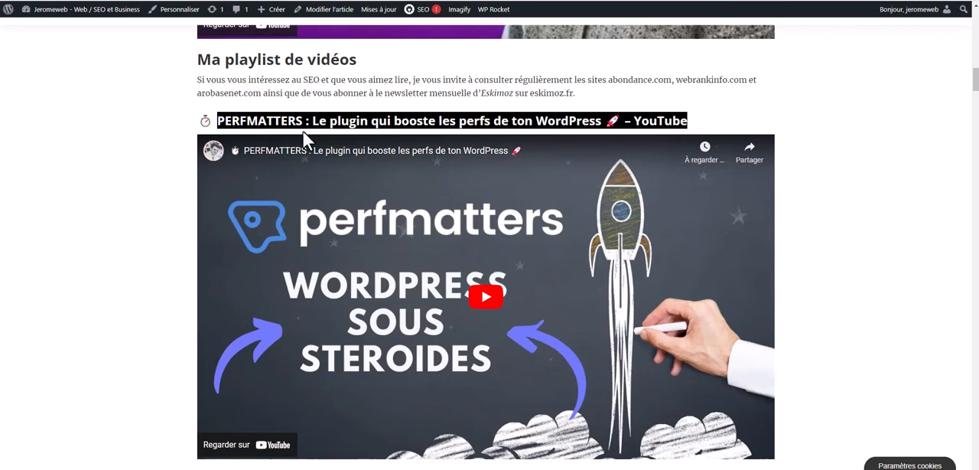
Highlight only the 22 in the article's title and look over the content below it
scroll(456, 132, "up", 10)
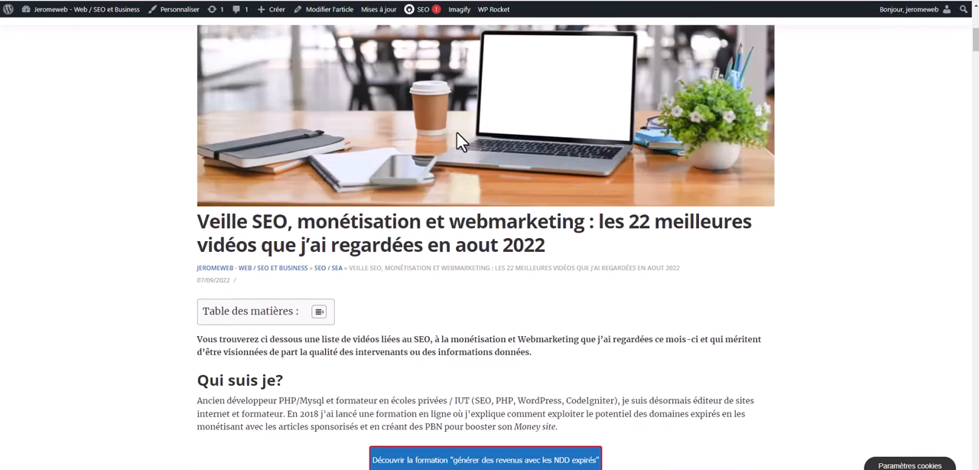
left_click_drag(627, 222, 650, 222)
scroll(646, 229, "down", 1)
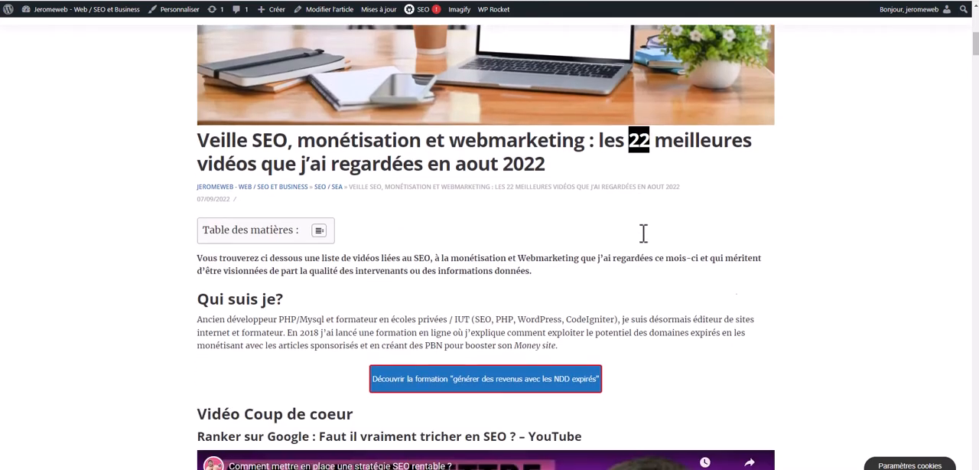
scroll(643, 234, "down", 2)
scroll(642, 243, "down", 5)
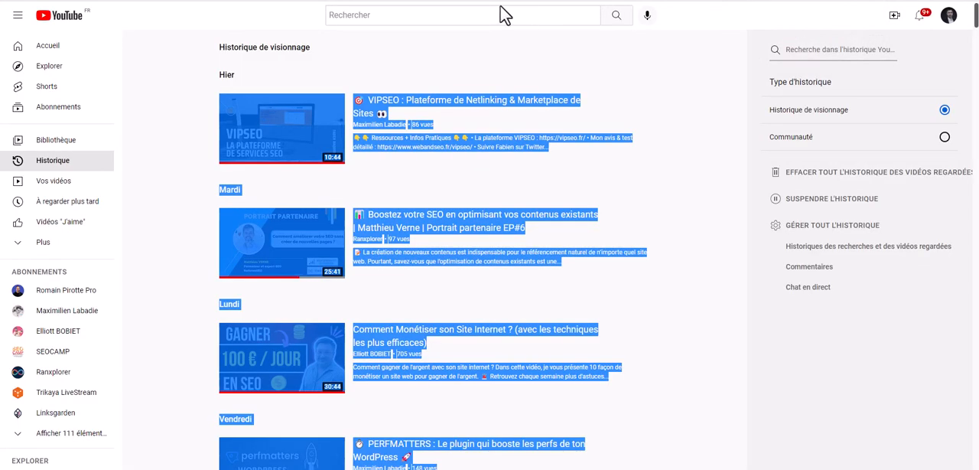
Clear the text selection in the YouTube watch history and examine the watched videos back to 1 août
left_click(481, 75)
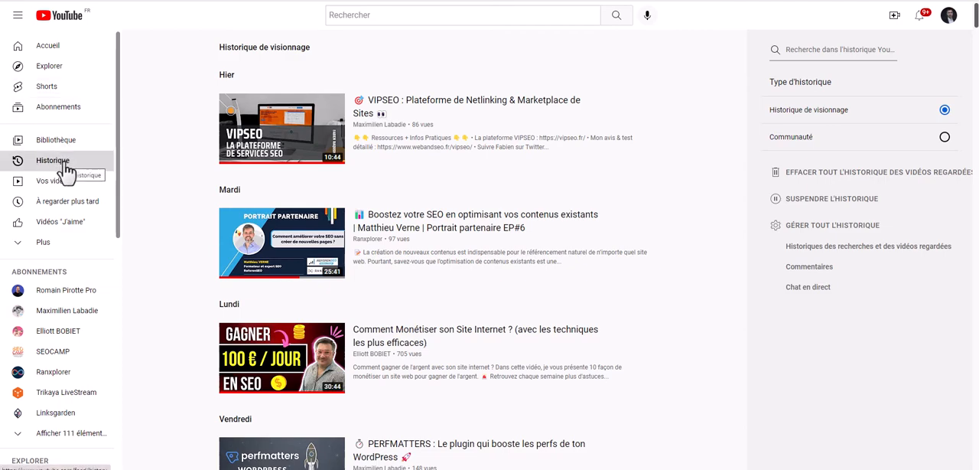
scroll(342, 169, "down", 3)
scroll(341, 170, "up", 3)
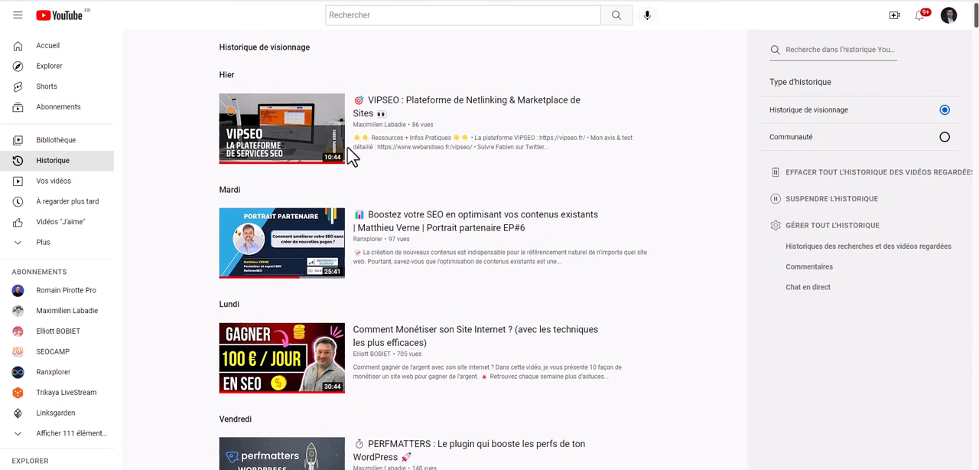
scroll(475, 166, "down", 7)
scroll(473, 172, "down", 5)
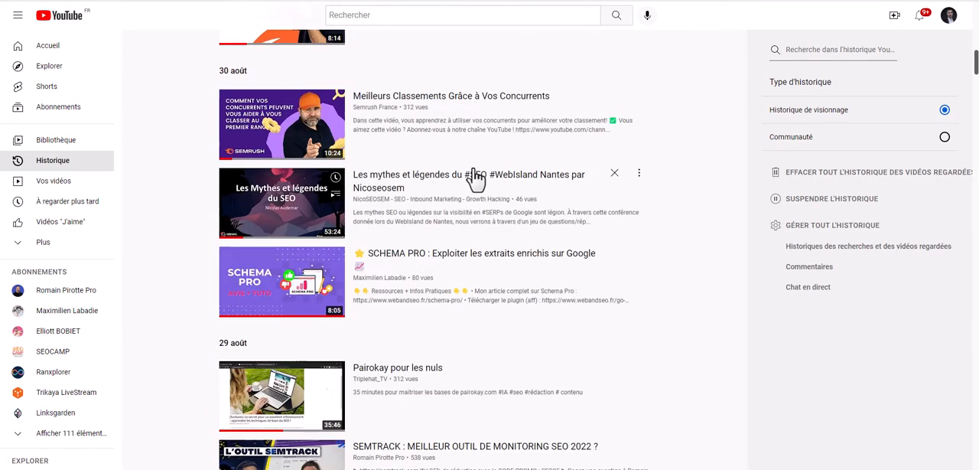
scroll(469, 183, "down", 3)
scroll(468, 229, "down", 1)
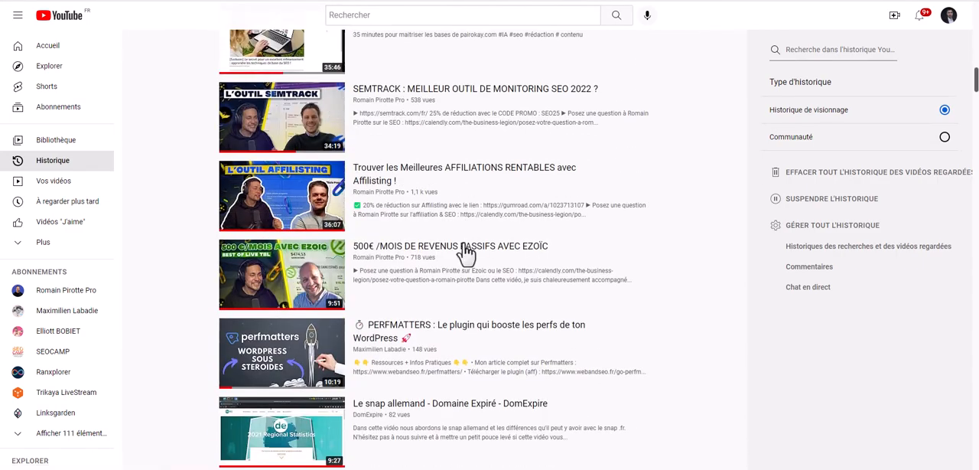
scroll(553, 269, "up", 3)
scroll(553, 268, "down", 5)
scroll(554, 269, "down", 12)
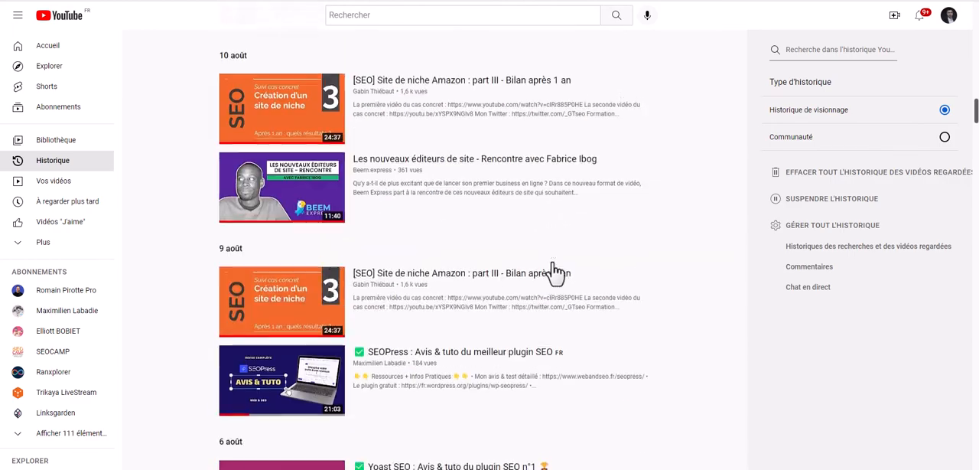
scroll(555, 299, "down", 3)
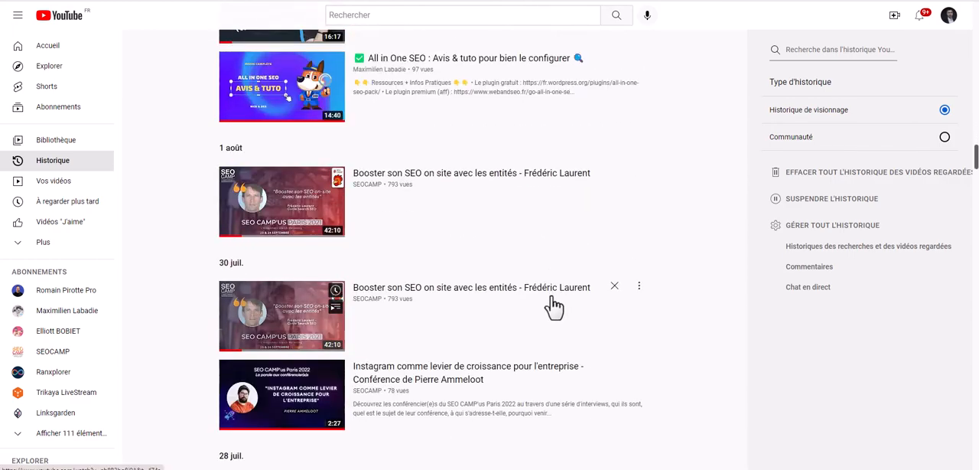
scroll(475, 194, "up", 7)
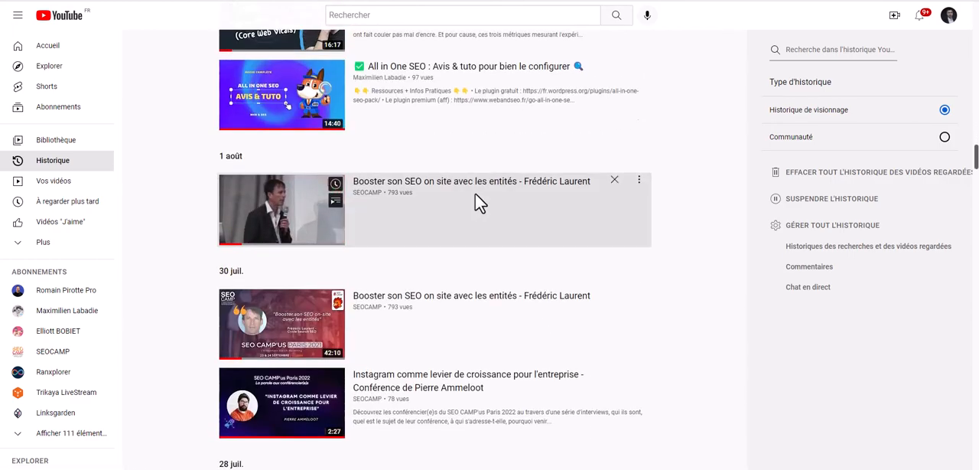
Select the watch history entries from the 1 août video up to the 30 août date heading
left_click_drag(474, 193, 243, 283)
scroll(320, 201, "up", 1)
scroll(320, 200, "up", 15)
scroll(321, 202, "up", 5)
scroll(321, 201, "up", 2)
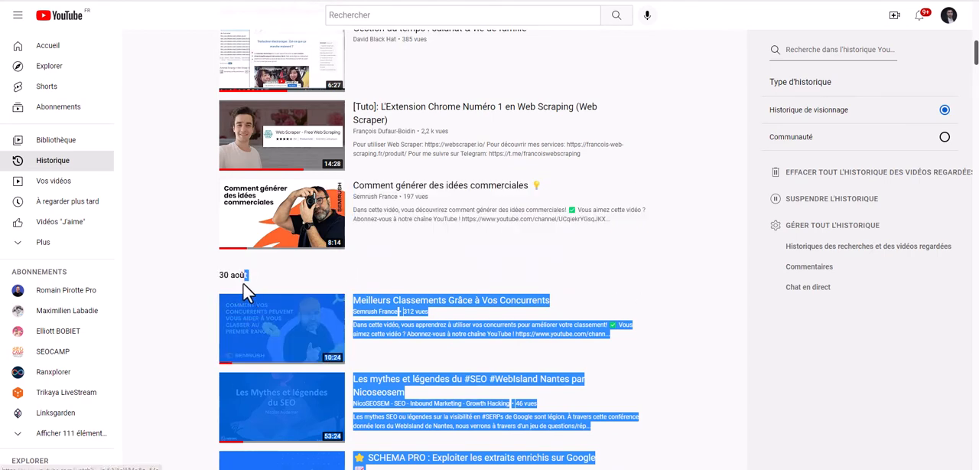
Copy the links from the selected watch history entries and show the Copy Selected Links extension's Chrome Web Store page
right_click(422, 312)
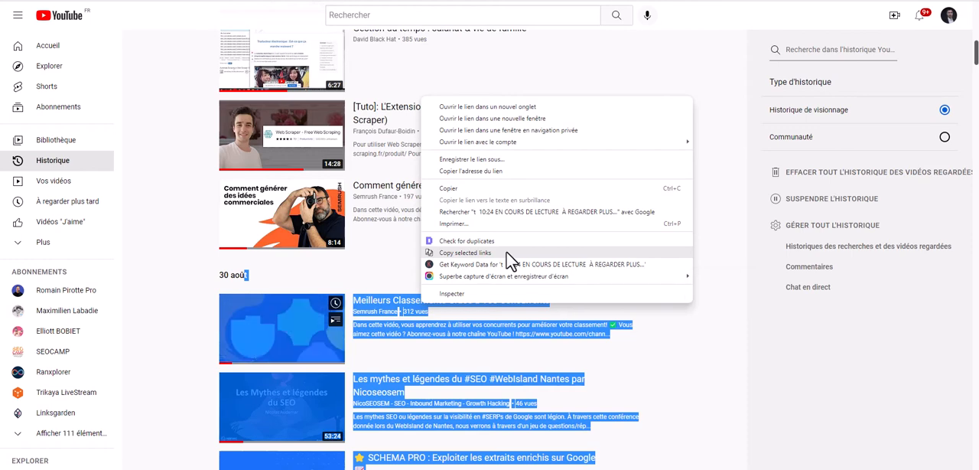
left_click(594, 250)
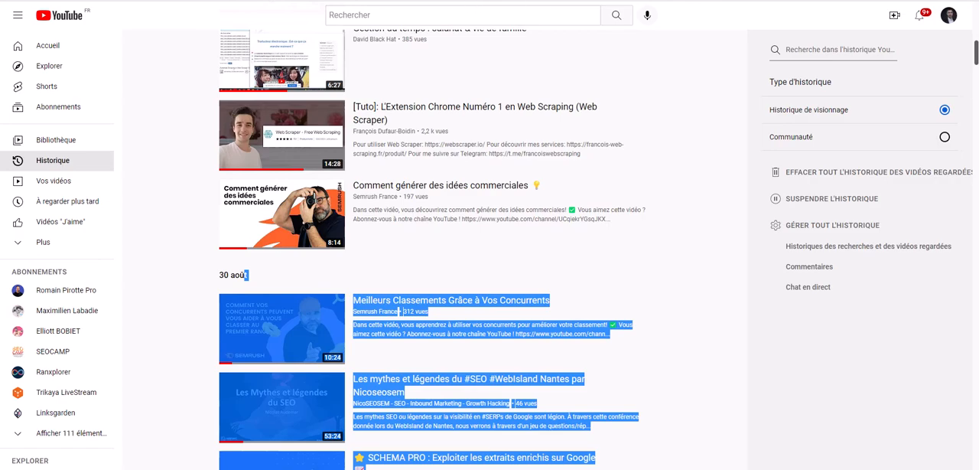
left_click(375, 1)
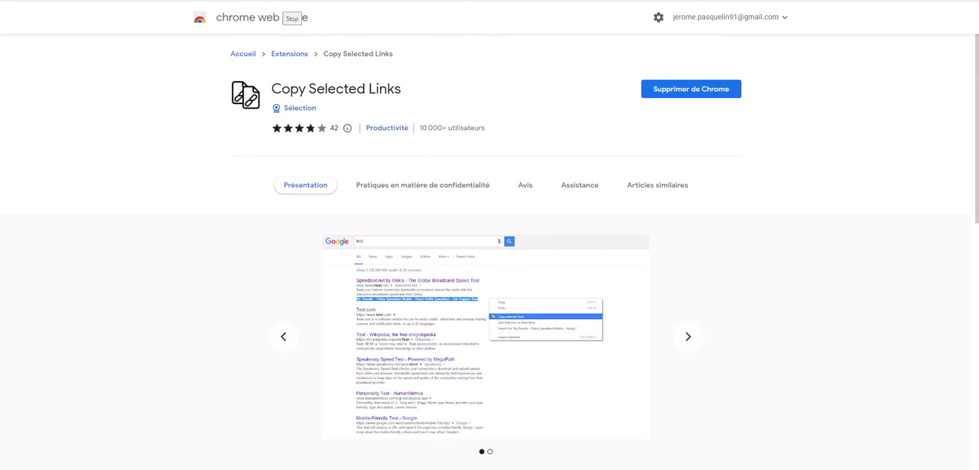
Switch to Patator SEO's URL and string processing tool, highlight its line limits, and paste the copied YouTube links for processing
left_click(291, 1)
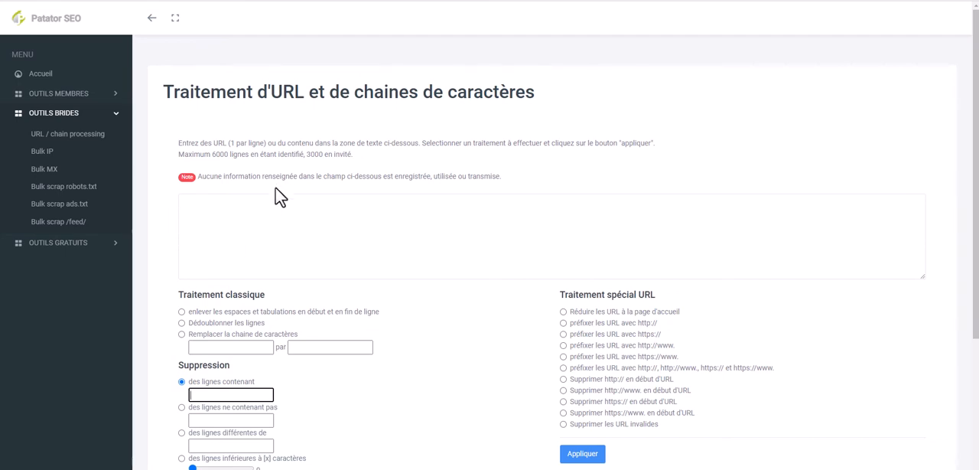
left_click_drag(205, 153, 296, 154)
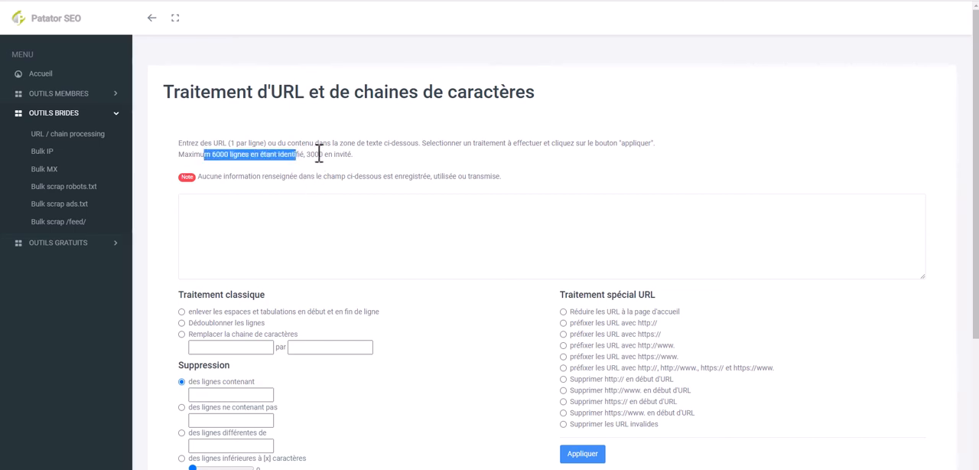
double_click(319, 154)
left_click(314, 212)
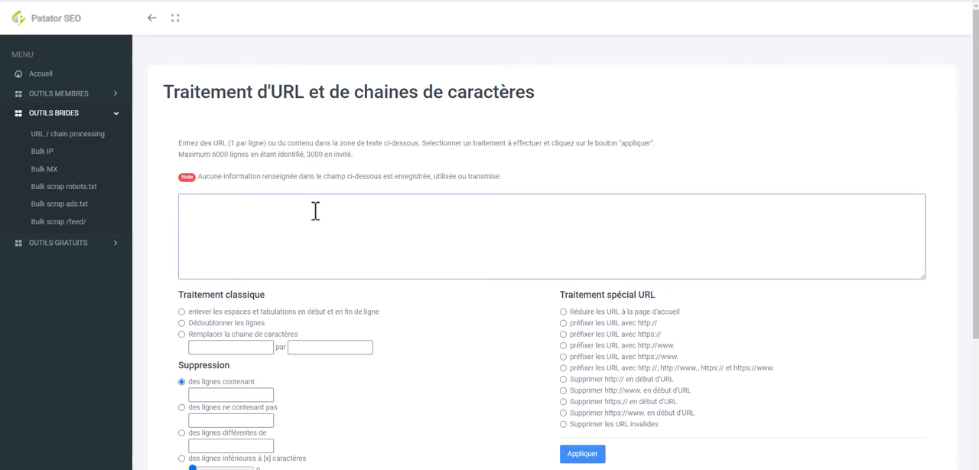
key("ctrl+v")
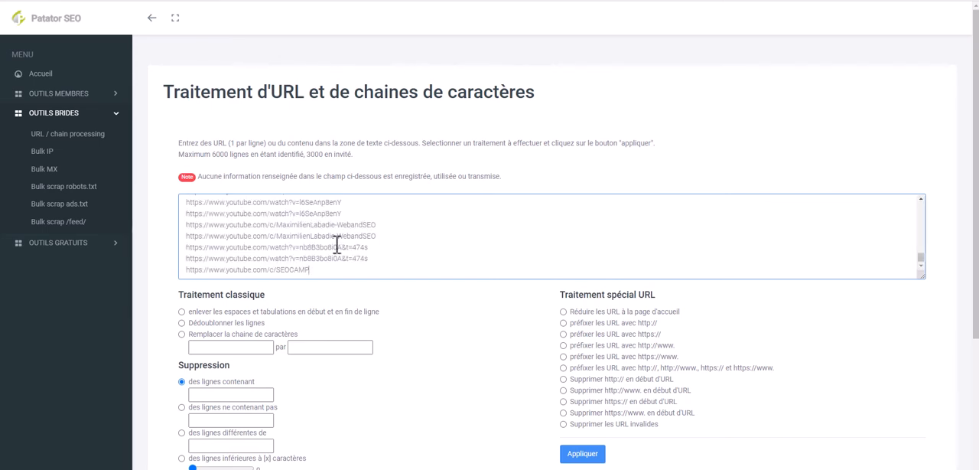
scroll(281, 244, "up", 5)
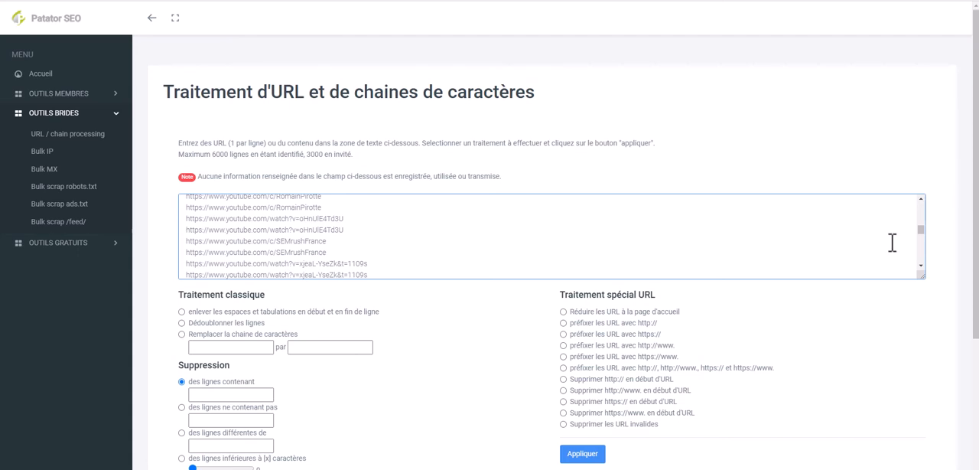
left_click_drag(923, 230, 922, 202)
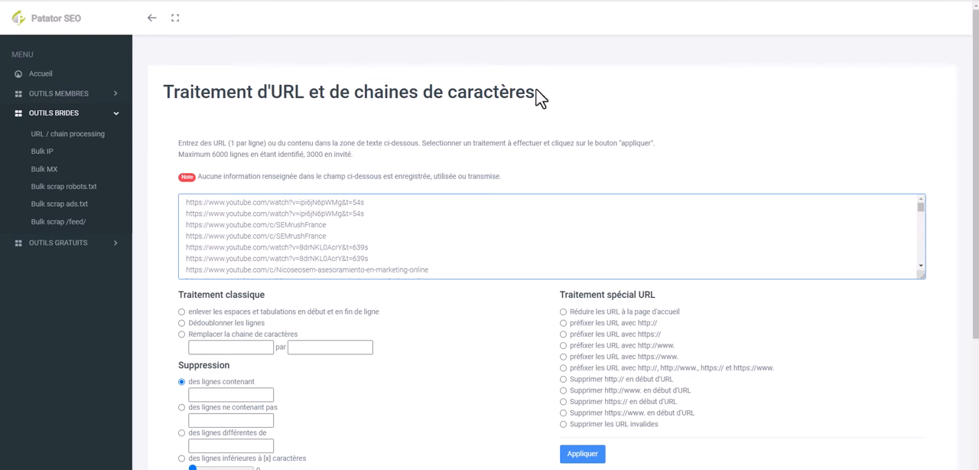
Compare the first watch URL with the /c/ channel URL and look back at the corresponding YouTube history entries
left_click_drag(284, 202, 365, 202)
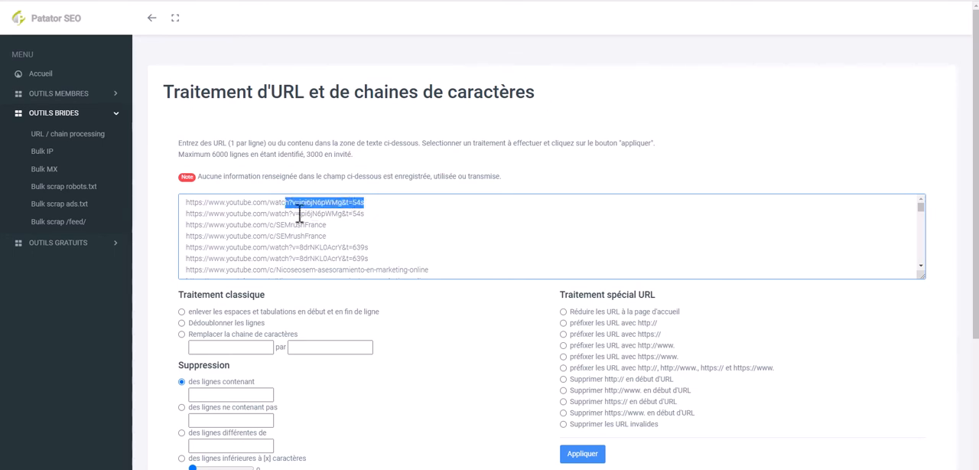
left_click_drag(267, 224, 278, 225)
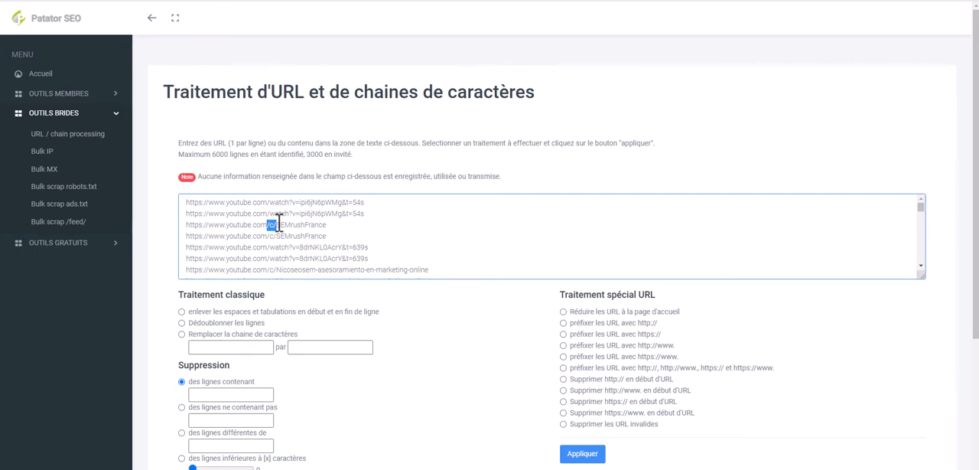
left_click(745, 1)
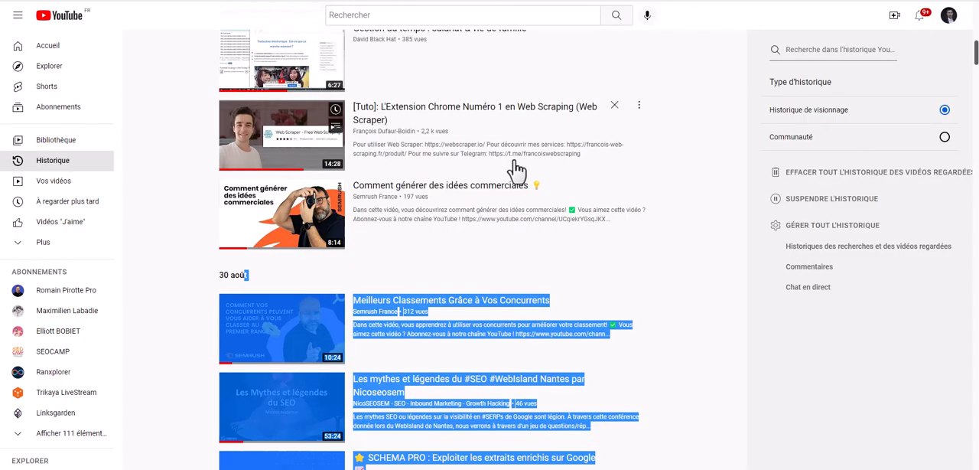
left_click(434, 356)
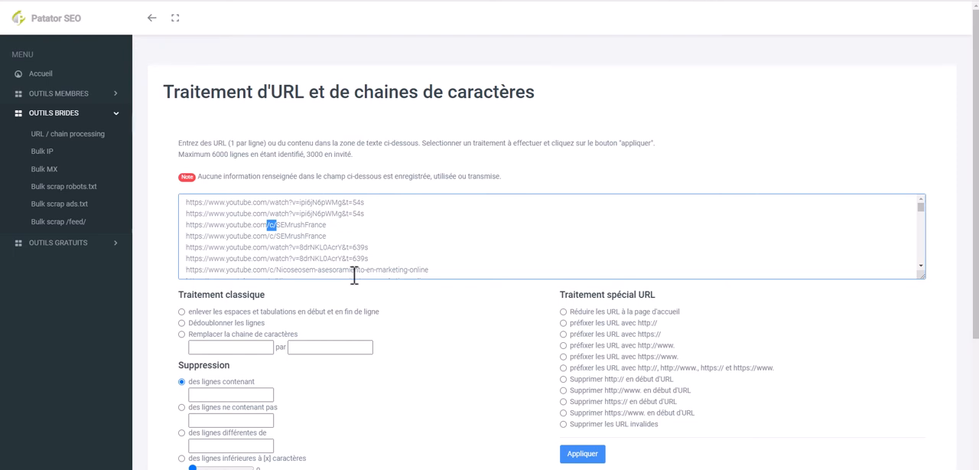
Deduplicate the pasted URL lines and delete the lines containing /c/
left_click(216, 323)
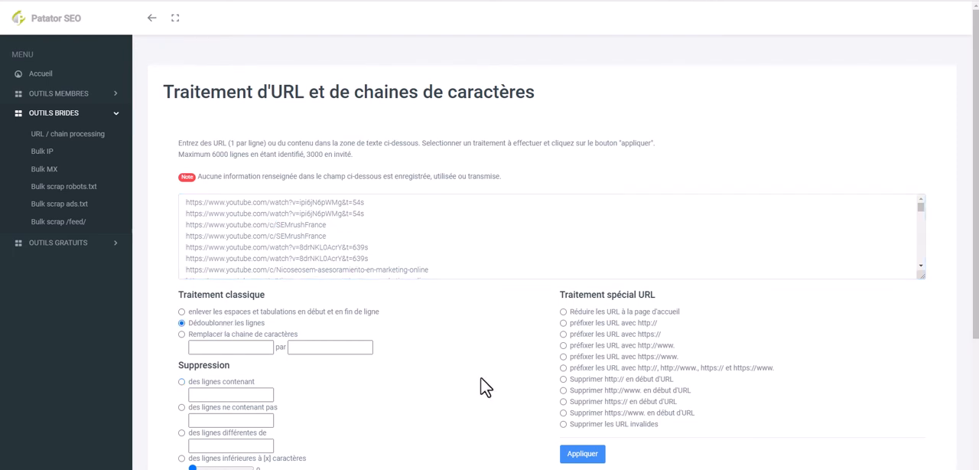
left_click(566, 453)
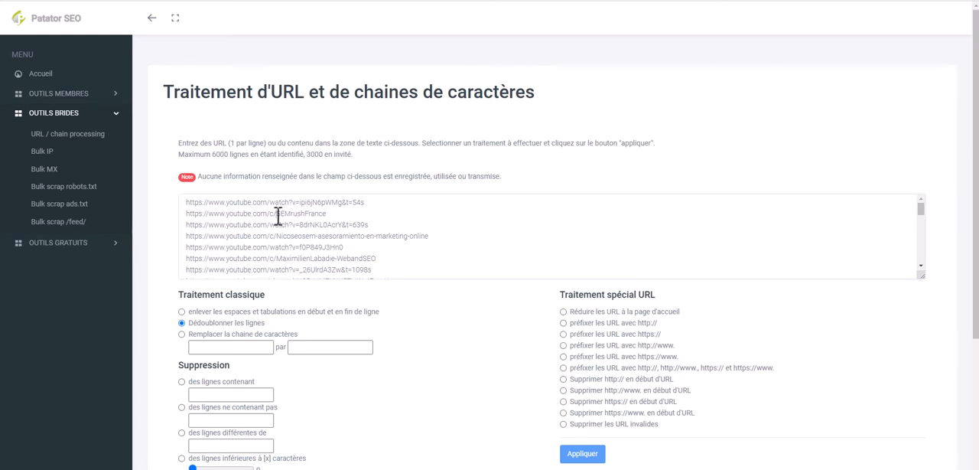
left_click_drag(278, 214, 267, 214)
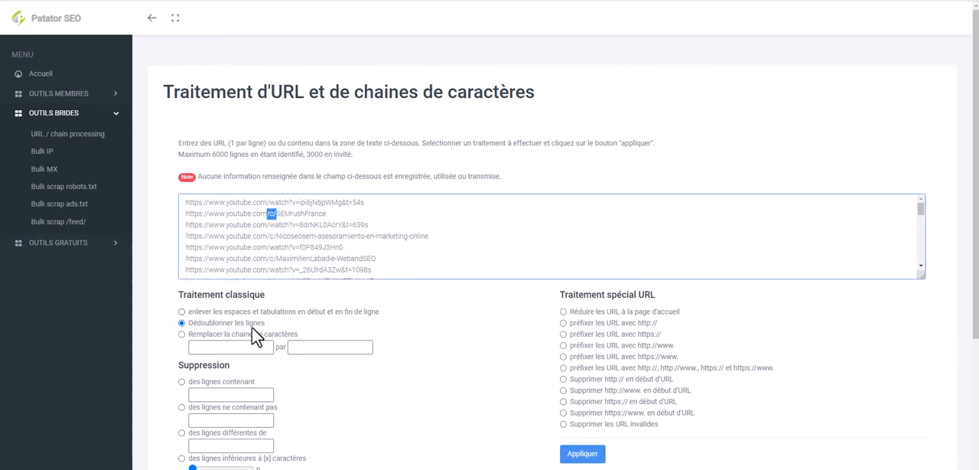
left_click(219, 381)
left_click(219, 394)
key("ctrl+v")
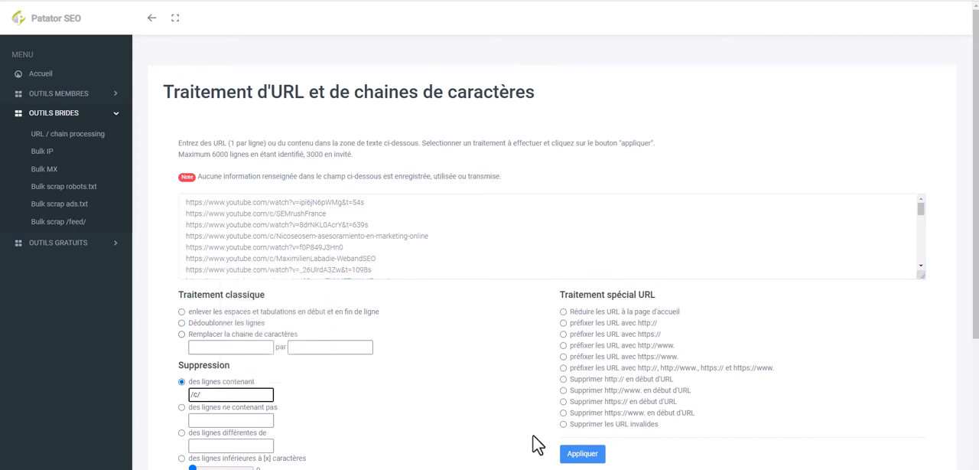
left_click(575, 452)
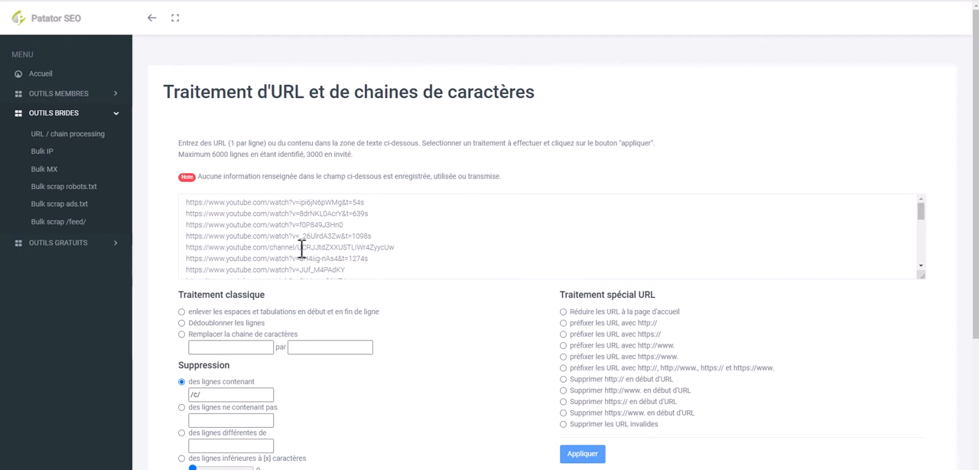
Delete the lines containing /channel/ and select all the remaining video URLs
left_click_drag(298, 247, 266, 247)
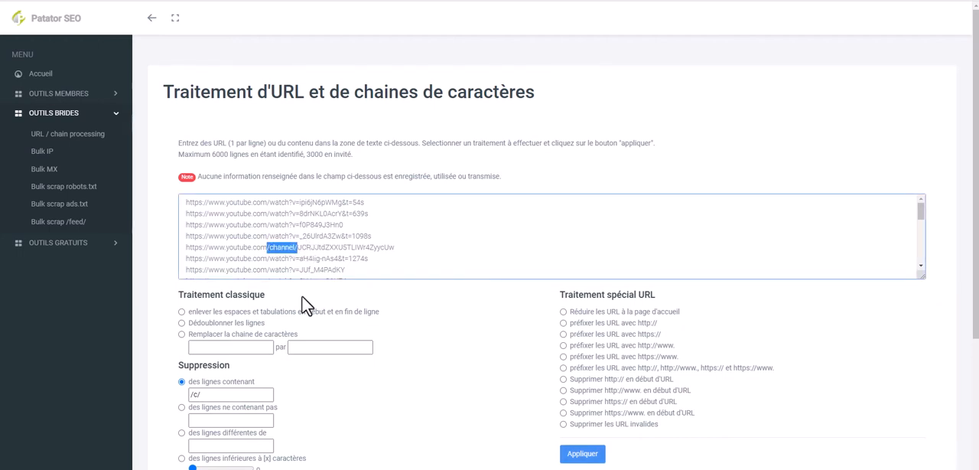
triple_click(230, 394)
key("ctrl+v")
left_click(583, 454)
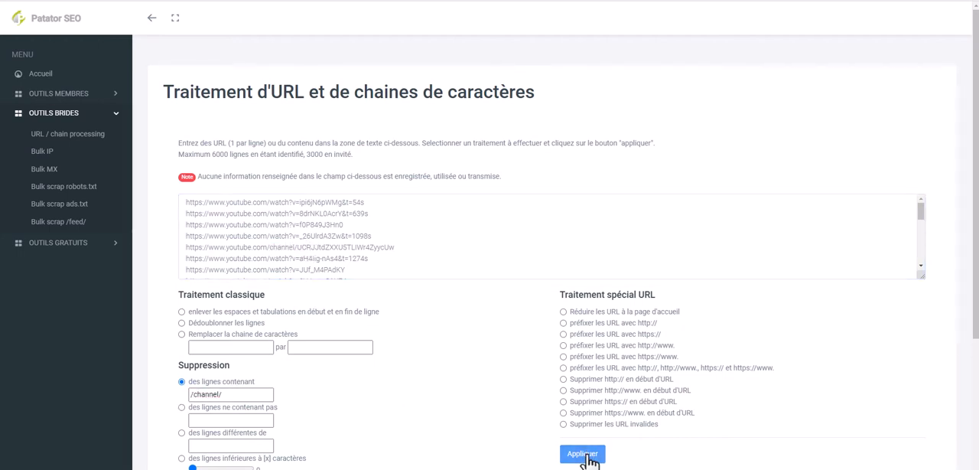
scroll(444, 259, "down", 10)
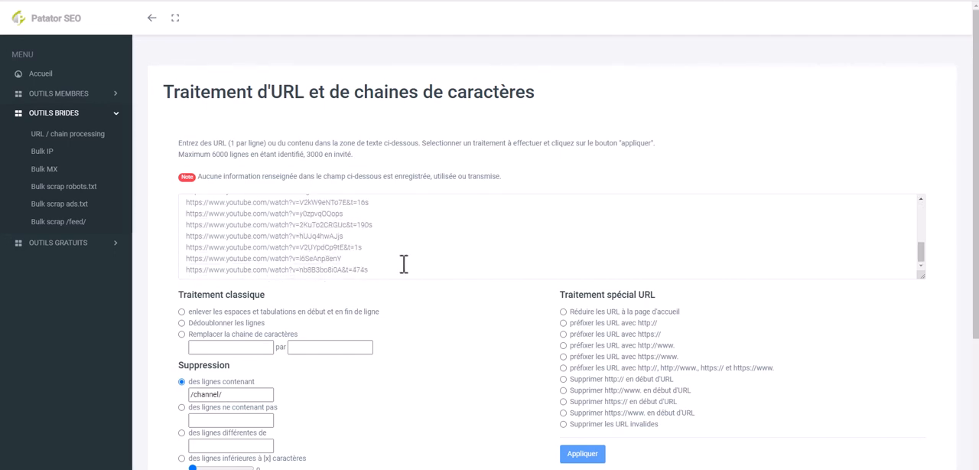
scroll(395, 272, "up", 10)
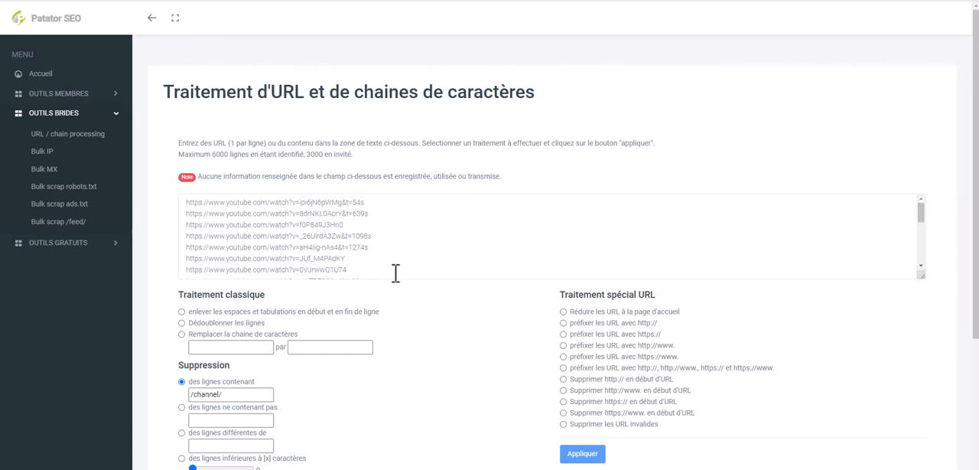
key("ctrl+a")
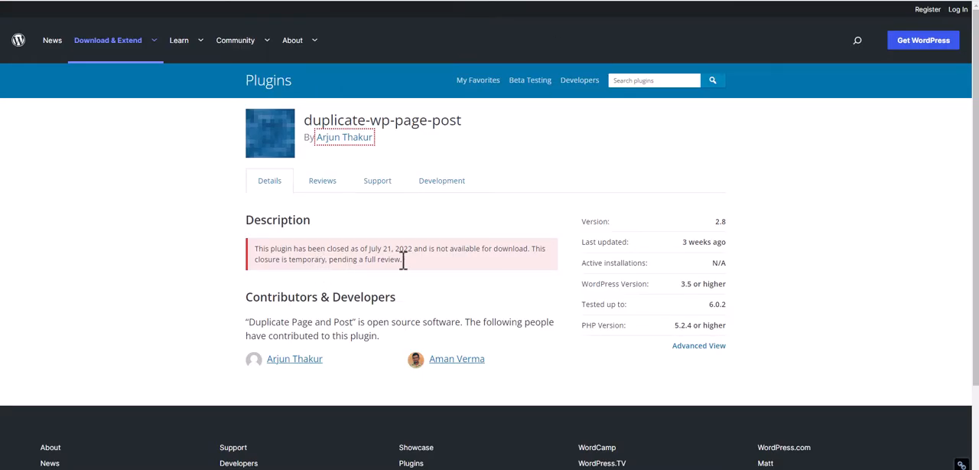
Highlight the closure notice and the last-updated value on the duplicate-wp-page-post plugin page
left_click_drag(403, 260, 304, 258)
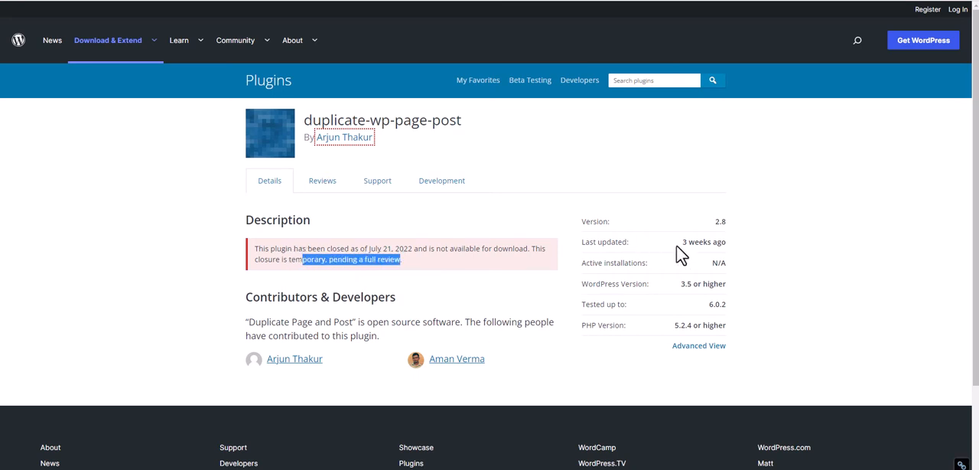
left_click_drag(682, 242, 716, 241)
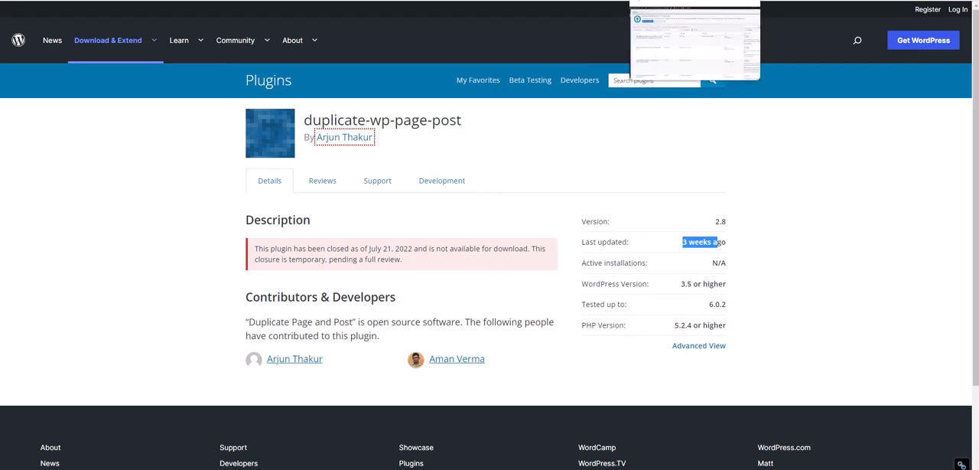
In the WordPress article list, duplicate the August 2022 SEO video article and open the new draft for editing
left_click(677, 0)
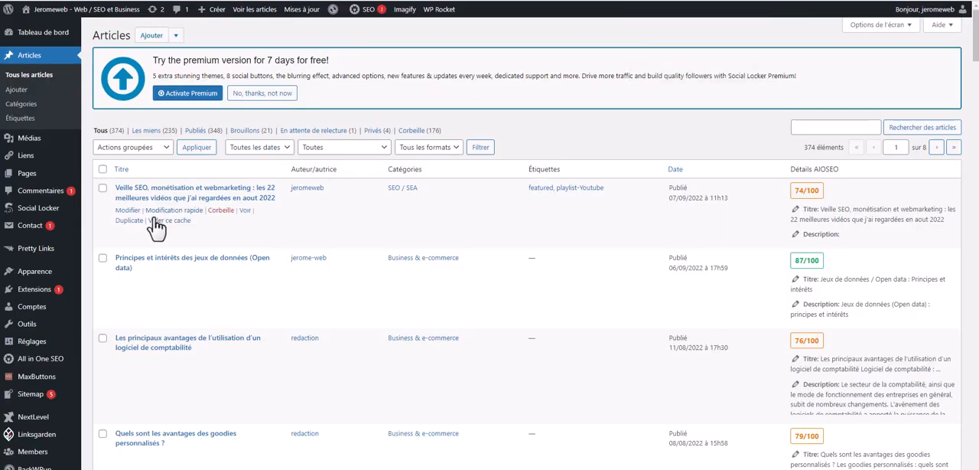
left_click(128, 221)
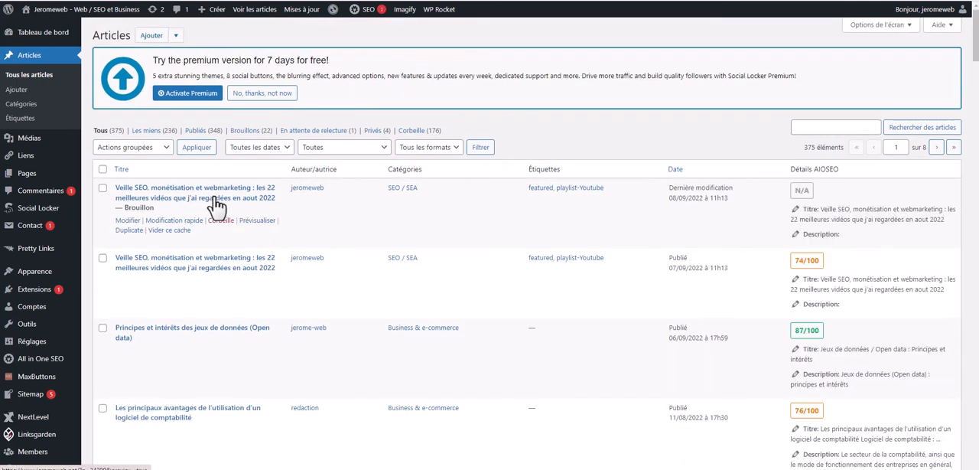
left_click(135, 221)
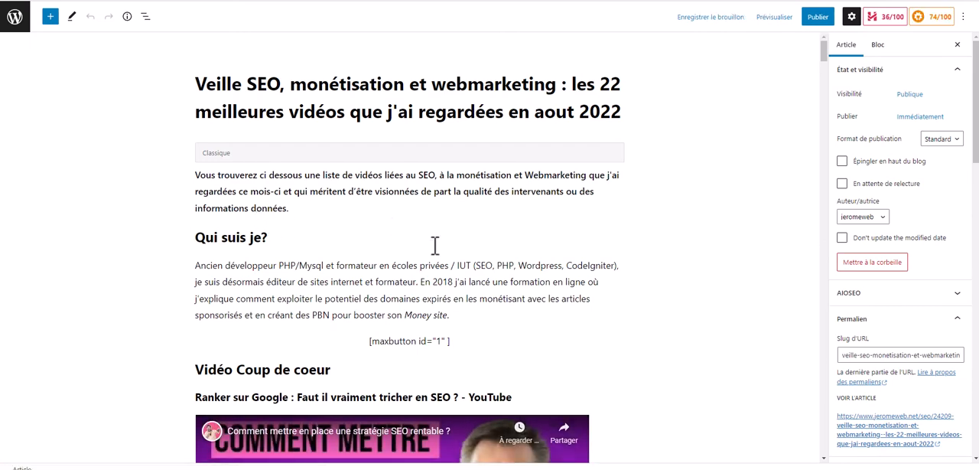
scroll(435, 245, "down", 3)
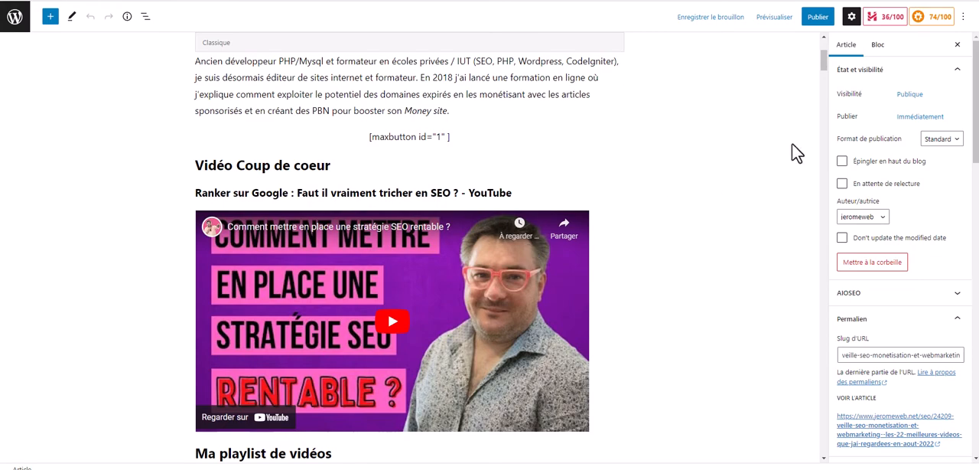
Switch the draft to the code editor and delete the empty h3 heading after the PERFMATTERS video URL
left_click(964, 17)
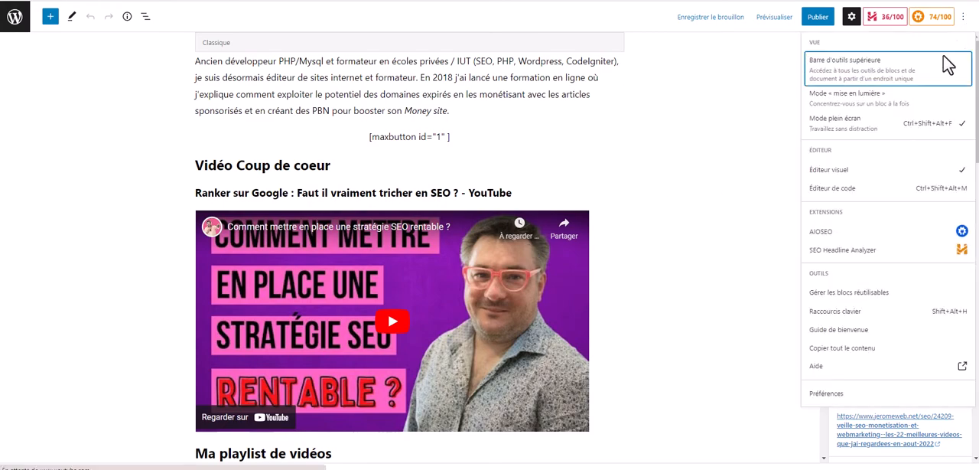
left_click(893, 195)
scroll(522, 229, "down", 4)
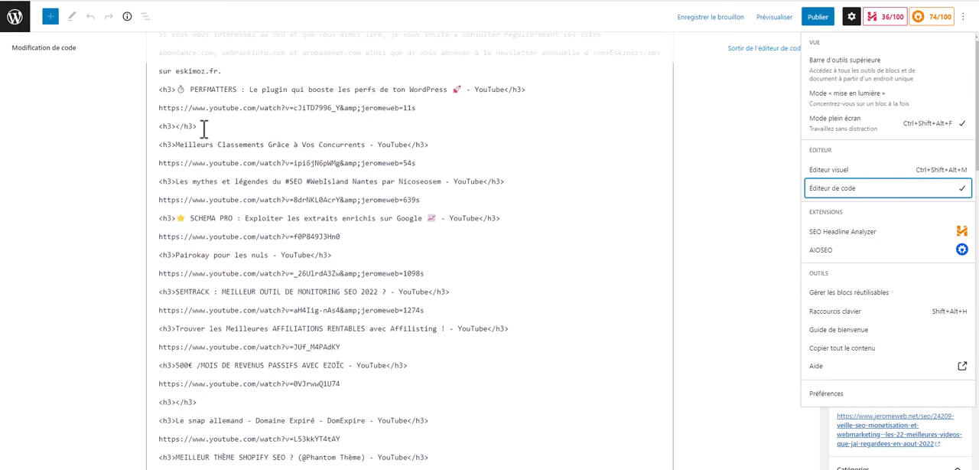
left_click_drag(204, 128, 153, 127)
key("BackSpace")
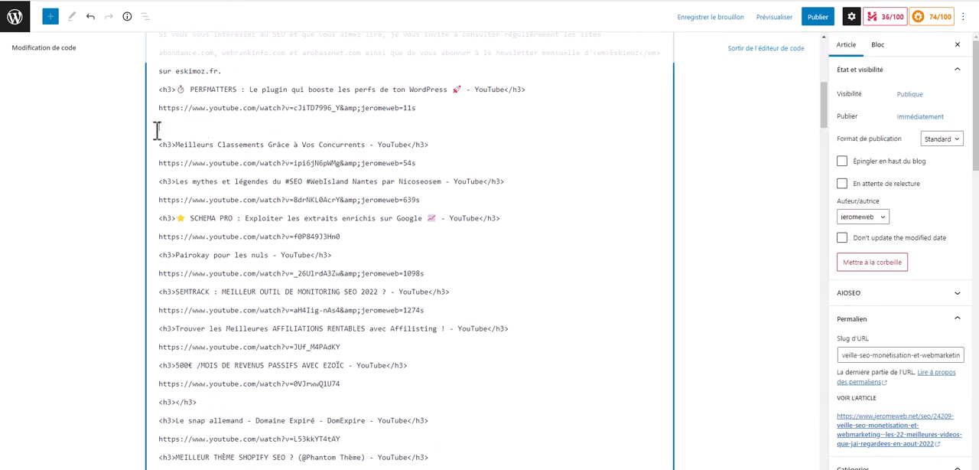
Replace the old h3 titles and links under "Ma playlist de vidéos" with the copied video URLs and return to the visual editor
scroll(174, 143, "up", 3)
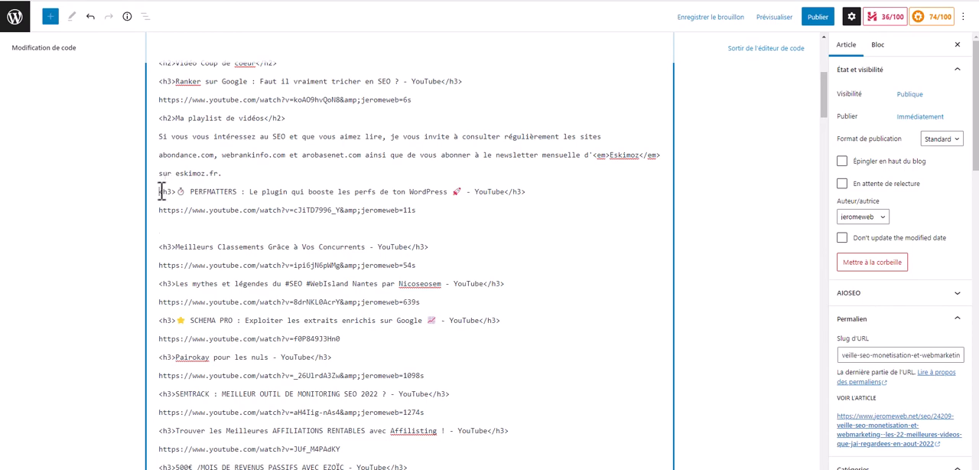
scroll(237, 227, "down", 2)
scroll(236, 227, "down", 20)
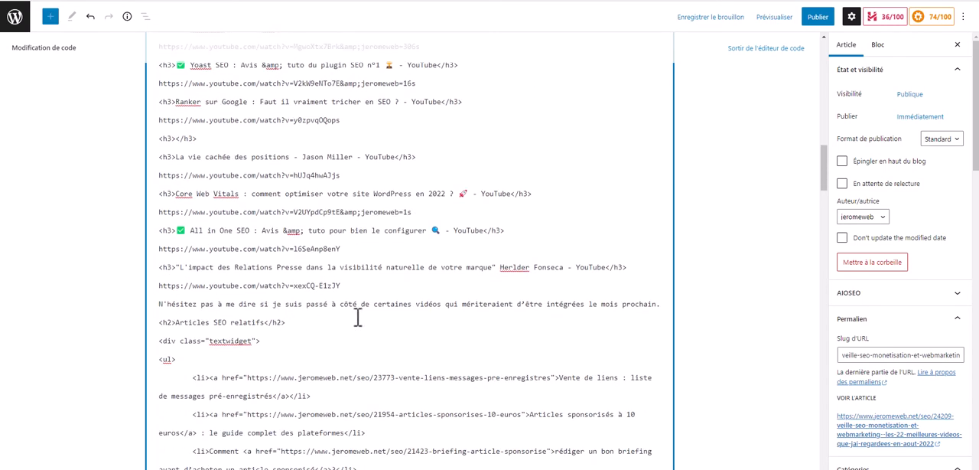
left_click(387, 282, "shift")
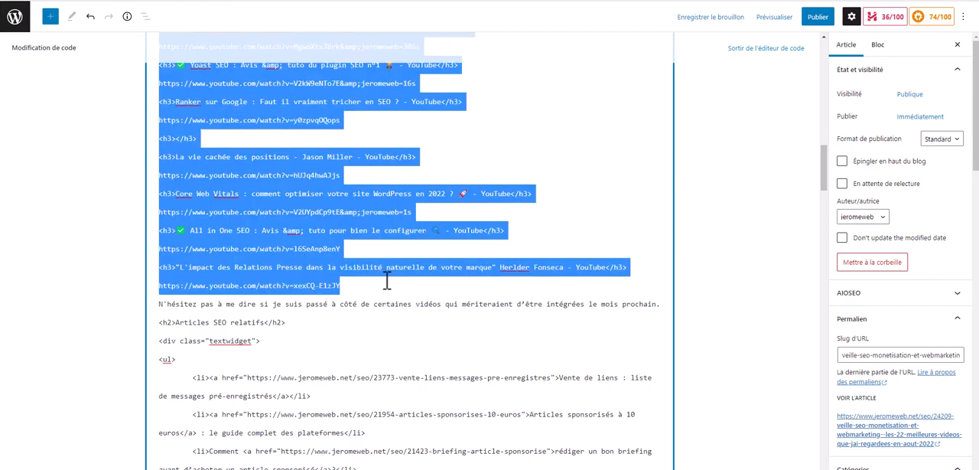
key("BackSpace")
scroll(376, 260, "up", 8)
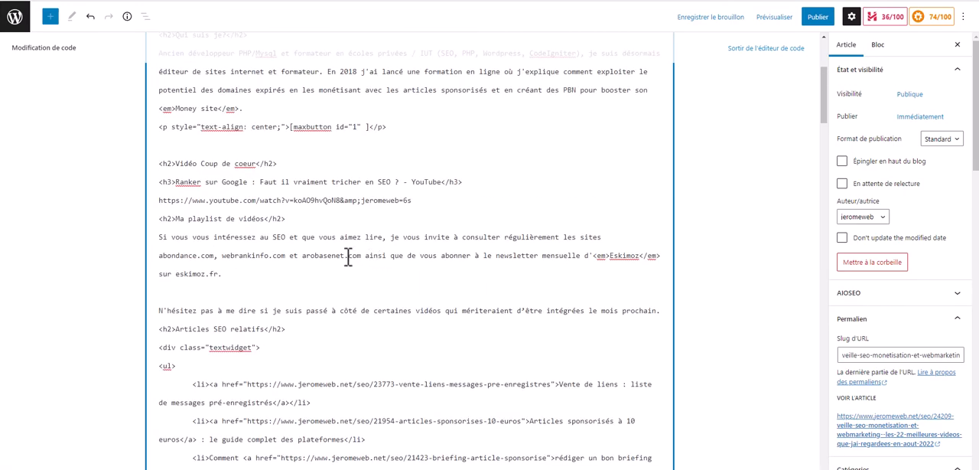
key("ctrl+v")
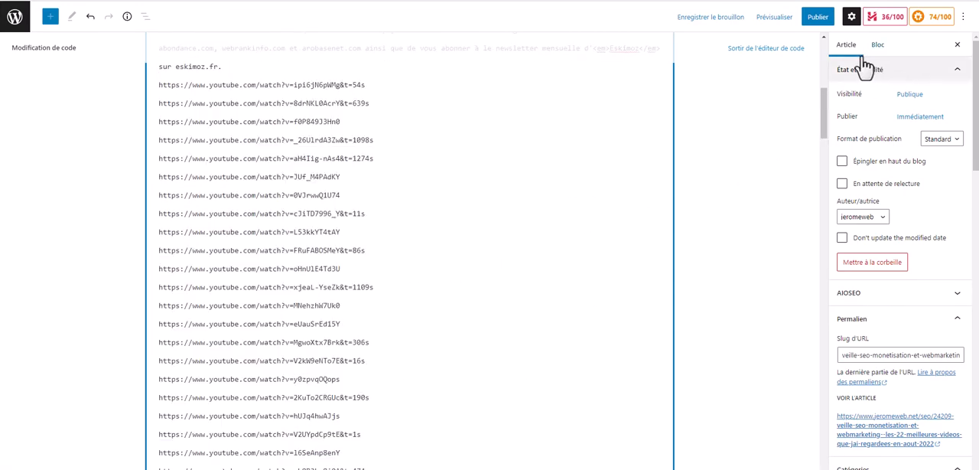
left_click(795, 48)
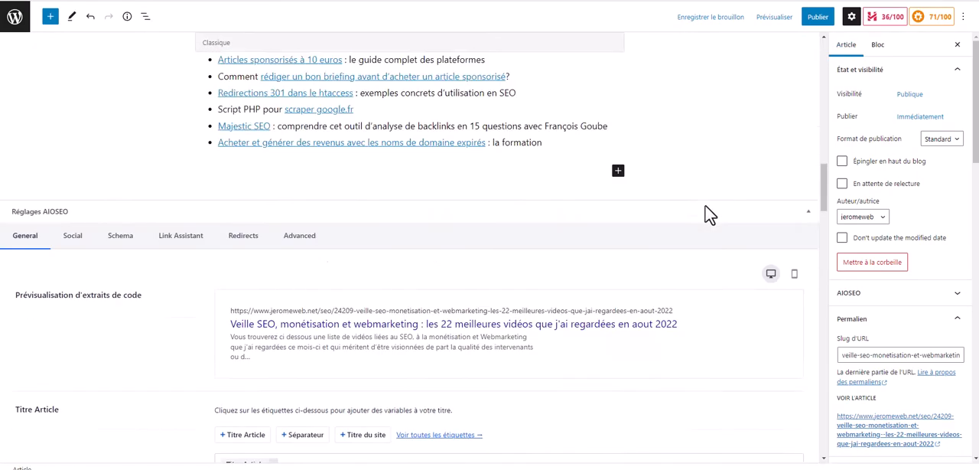
Preview the draft in a new tab and examine how the pasted URLs are rendered in the playlist section
scroll(705, 206, "up", 16)
scroll(698, 223, "down", 5)
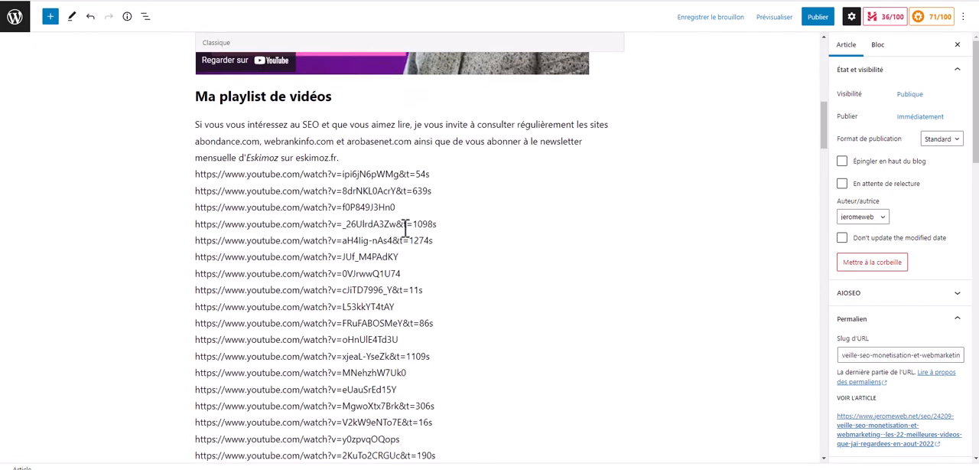
left_click(778, 21)
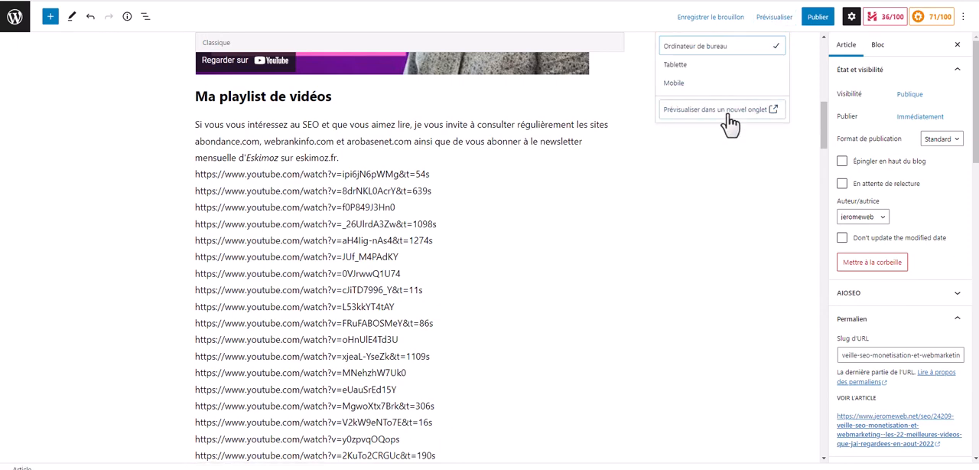
left_click(729, 115)
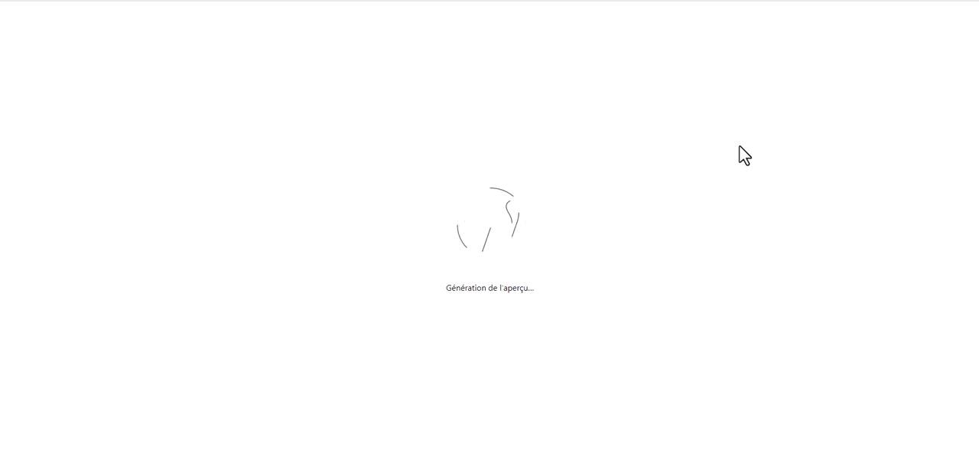
scroll(739, 146, "down", 8)
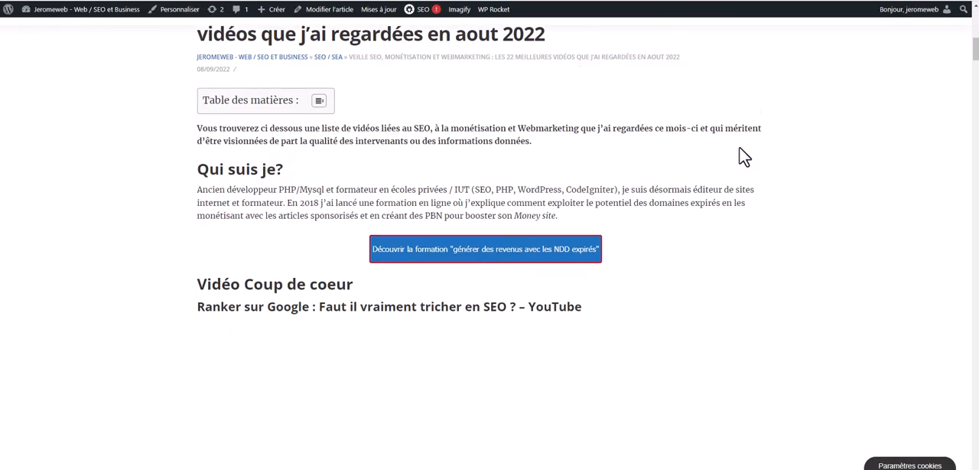
scroll(699, 163, "down", 8)
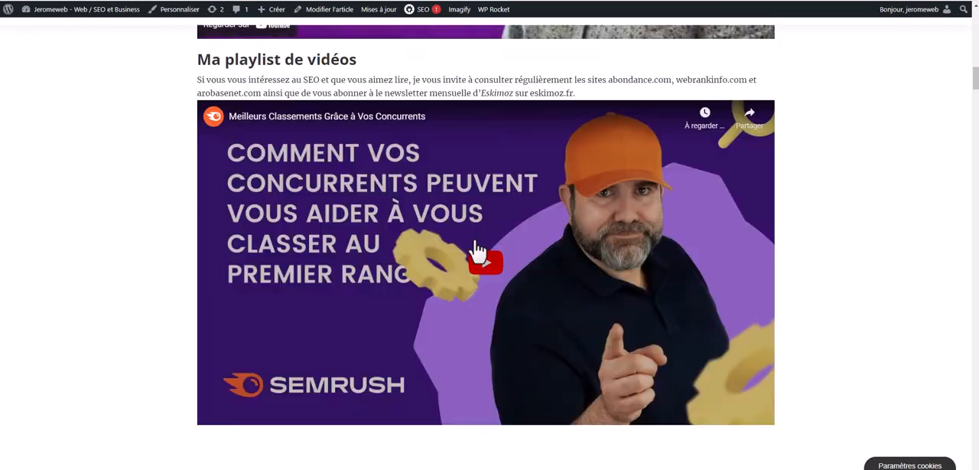
scroll(476, 250, "down", 6)
scroll(479, 253, "up", 4)
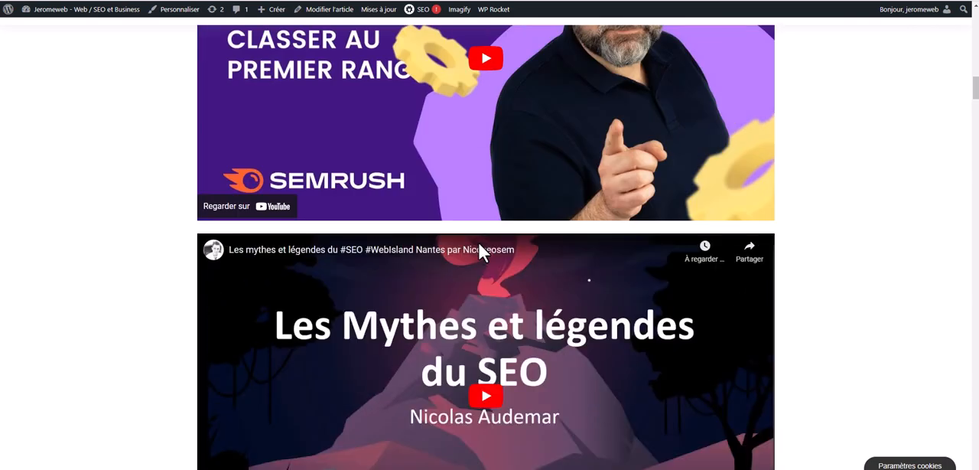
scroll(479, 248, "up", 3)
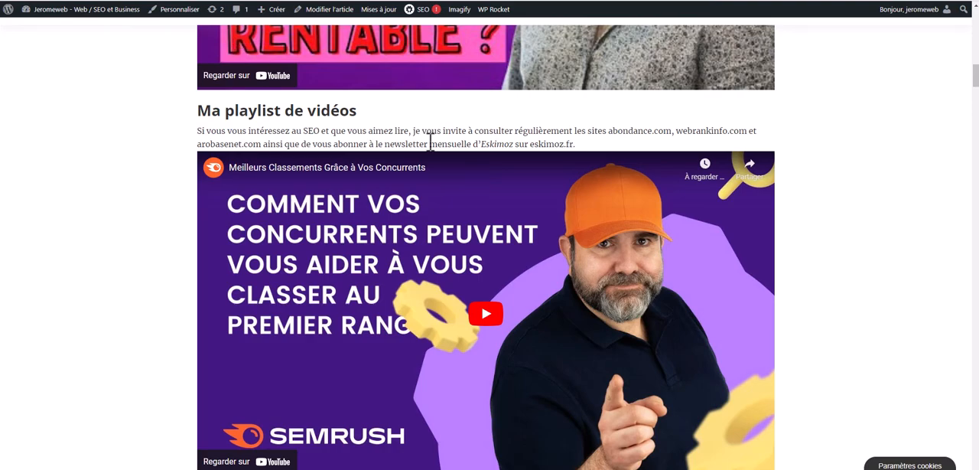
scroll(427, 145, "up", 15)
scroll(428, 142, "down", 1)
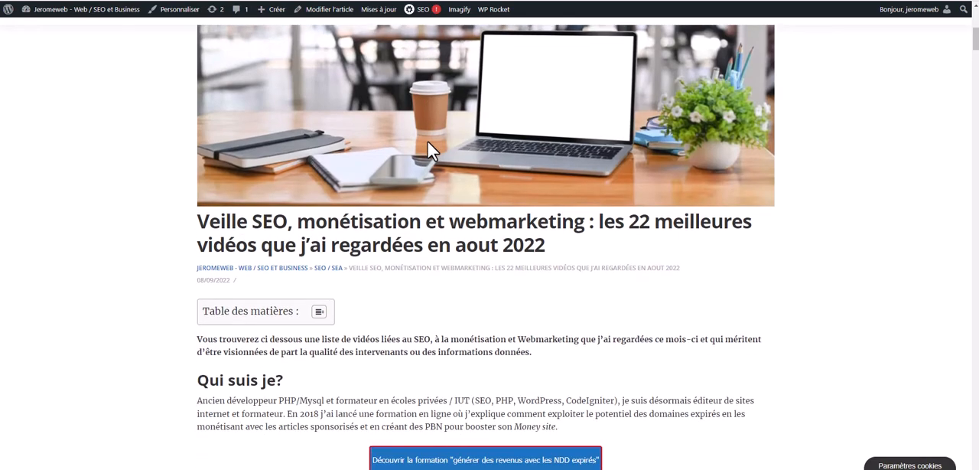
Return to the draft editor and highlight the month "aout" and the video count "22" in the article title
left_click(621, 1)
scroll(673, 159, "up", 10)
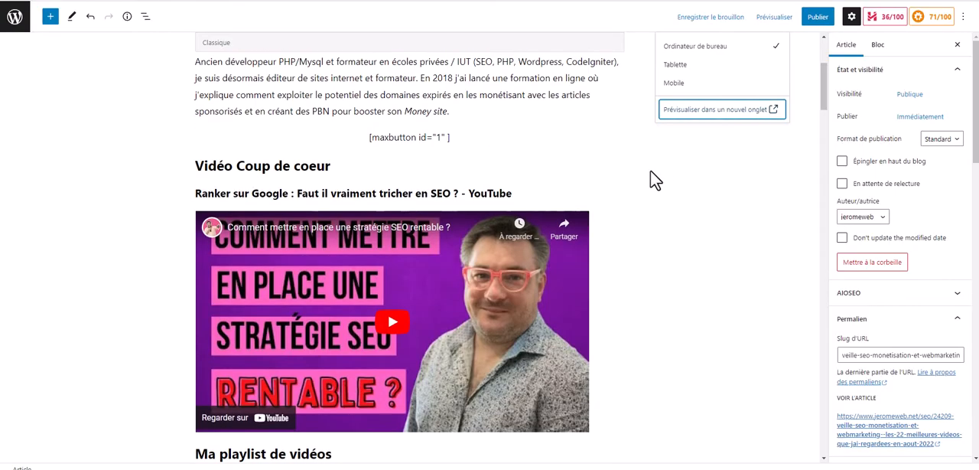
scroll(591, 65, "up", 1)
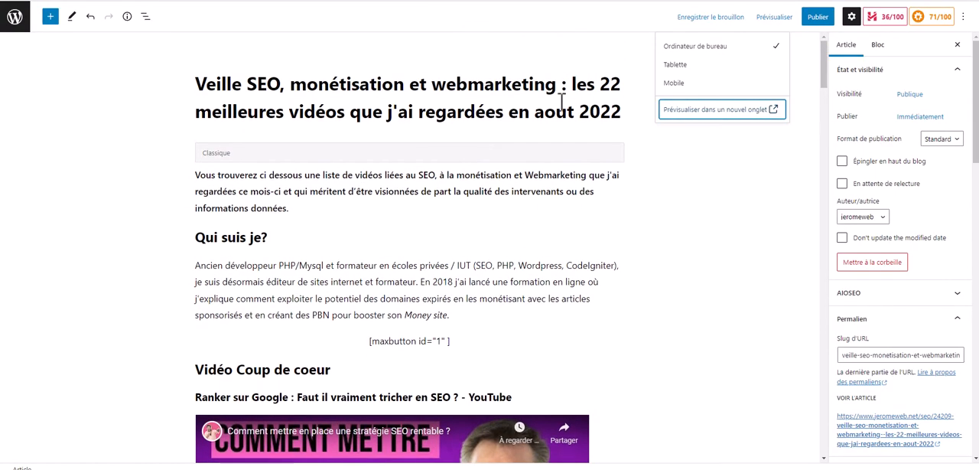
double_click(557, 112)
double_click(609, 85)
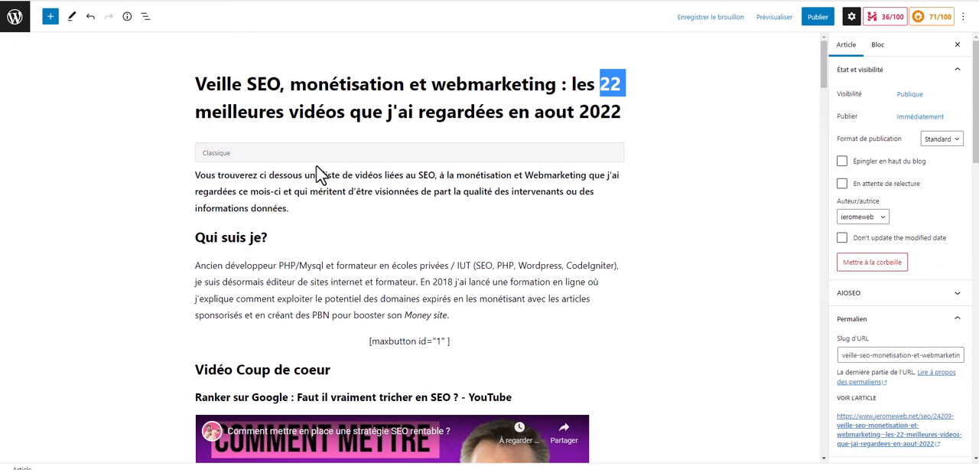
double_click(556, 113)
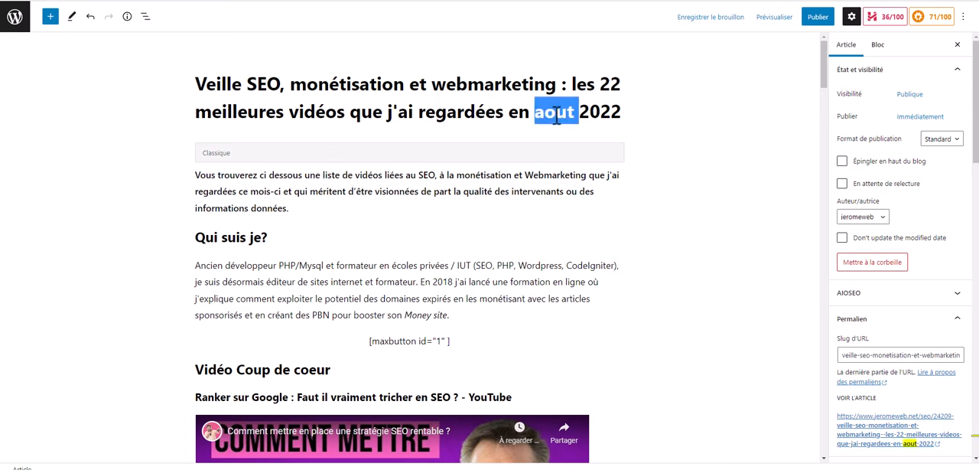
double_click(610, 86)
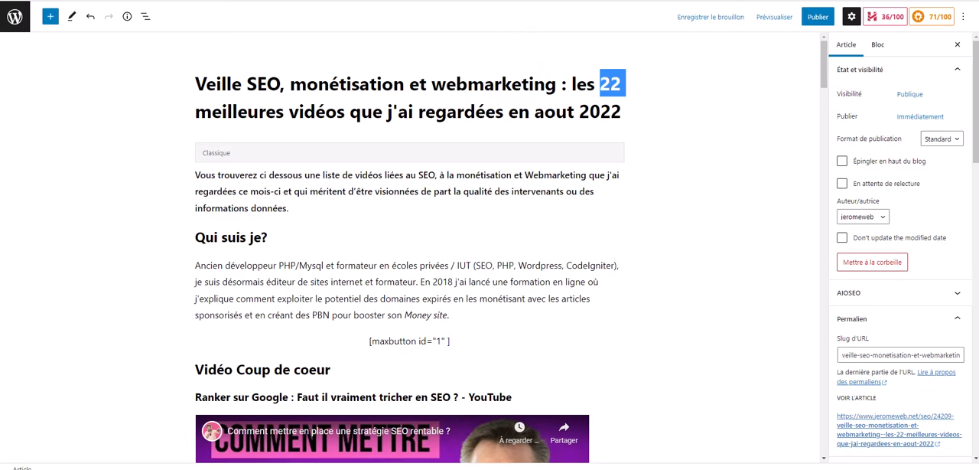
Switch to the original August article and highlight the PERFMATTERS and "Meilleurs Classements Grâce à Vos Concurrents" headings above their videos
left_click(535, 0)
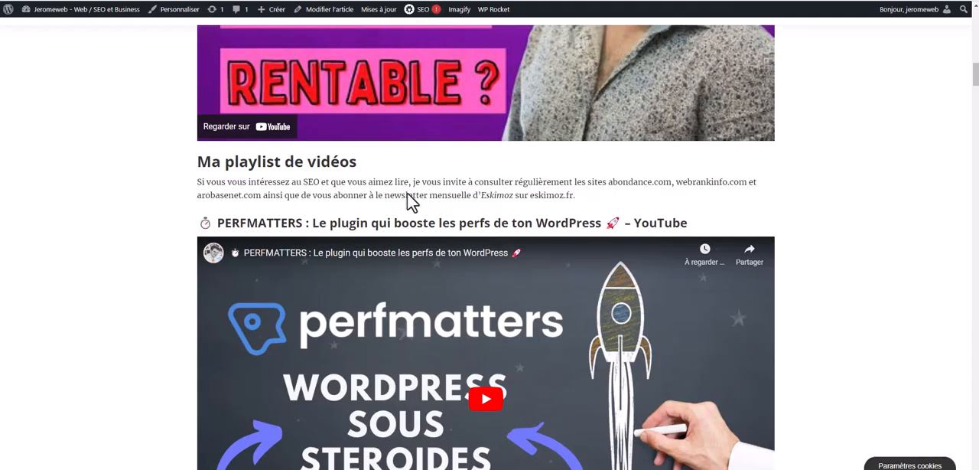
left_click_drag(218, 222, 684, 219)
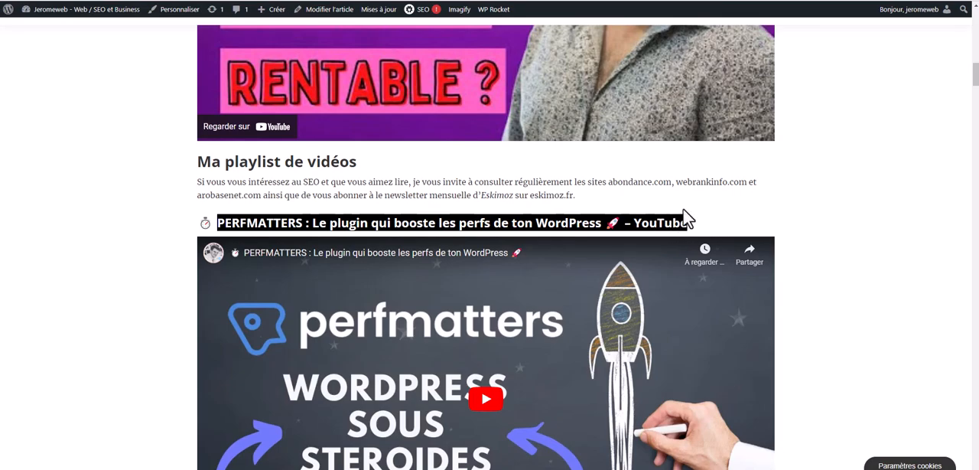
scroll(683, 209, "down", 8)
scroll(683, 224, "down", 4)
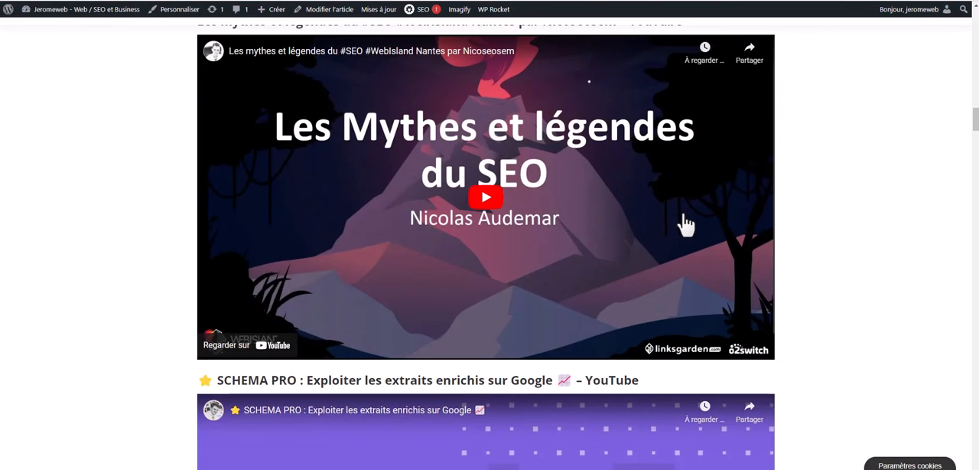
scroll(684, 225, "up", 8)
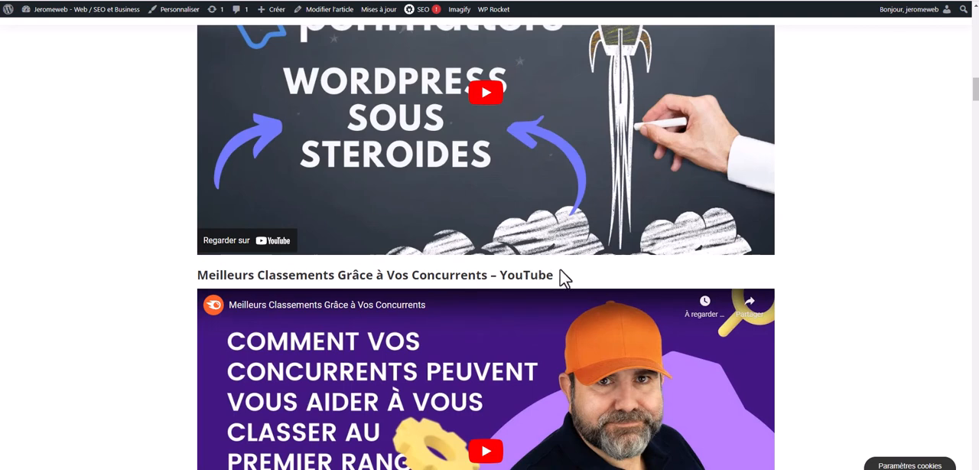
left_click_drag(561, 277, 205, 283)
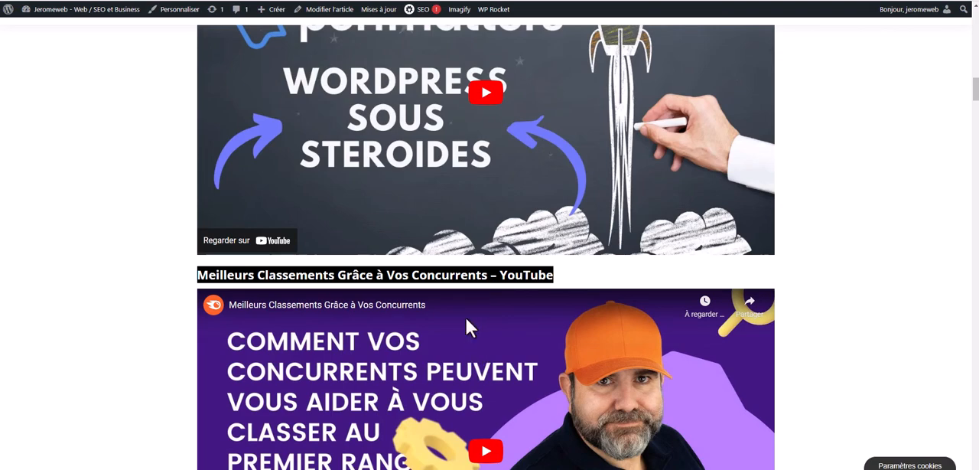
left_click(452, 283)
left_click_drag(487, 277, 205, 277)
Highlight the video count "22" in the original article's main title
scroll(538, 264, "up", 3)
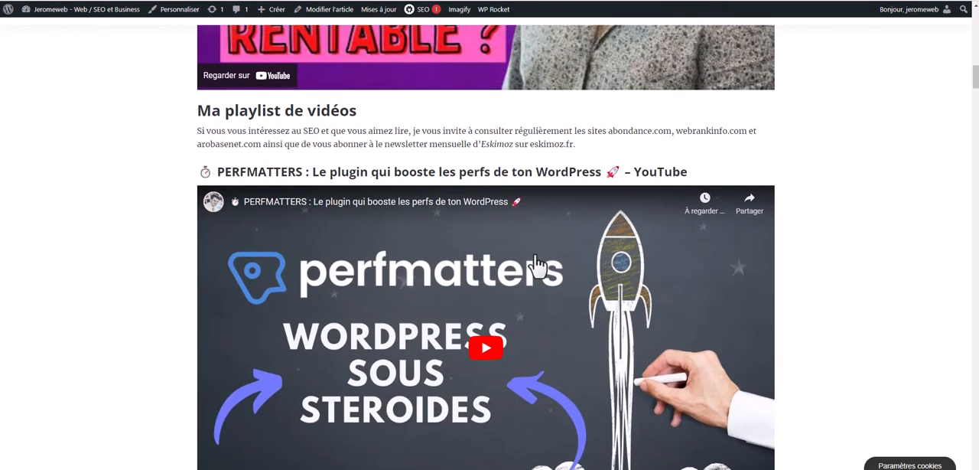
scroll(537, 264, "up", 8)
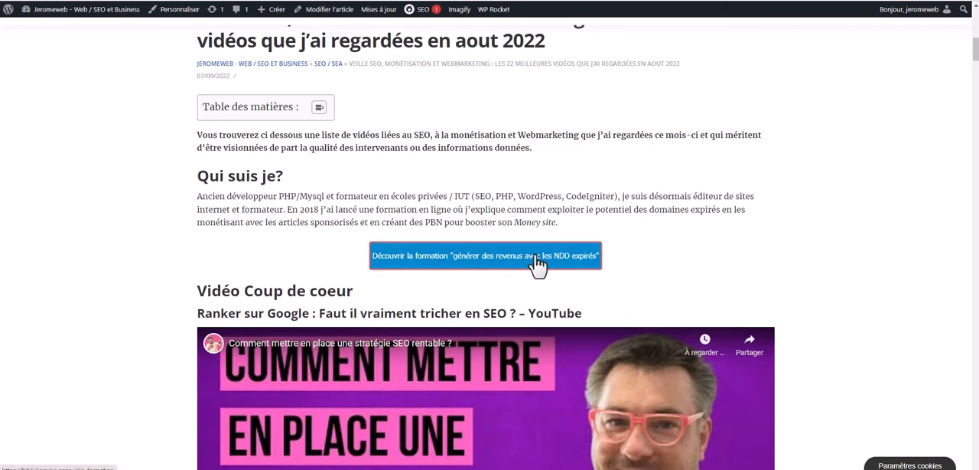
scroll(537, 264, "up", 2)
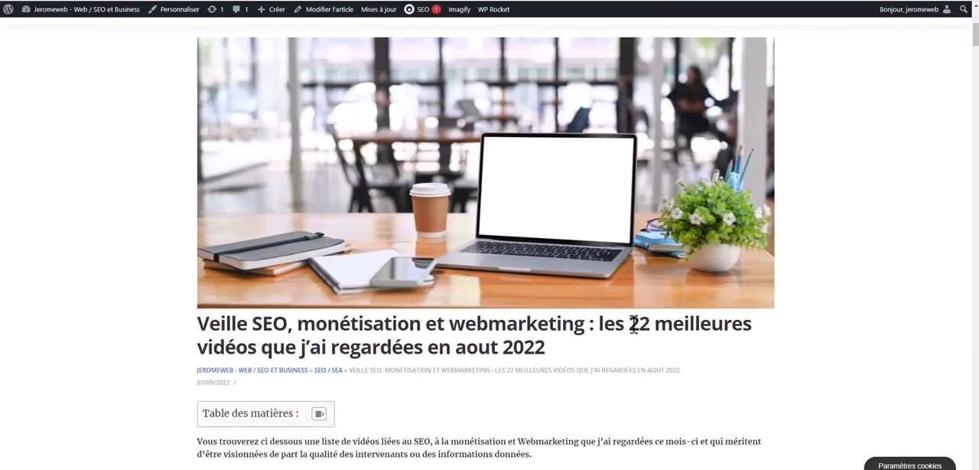
left_click_drag(629, 325, 654, 325)
scroll(660, 322, "down", 1)
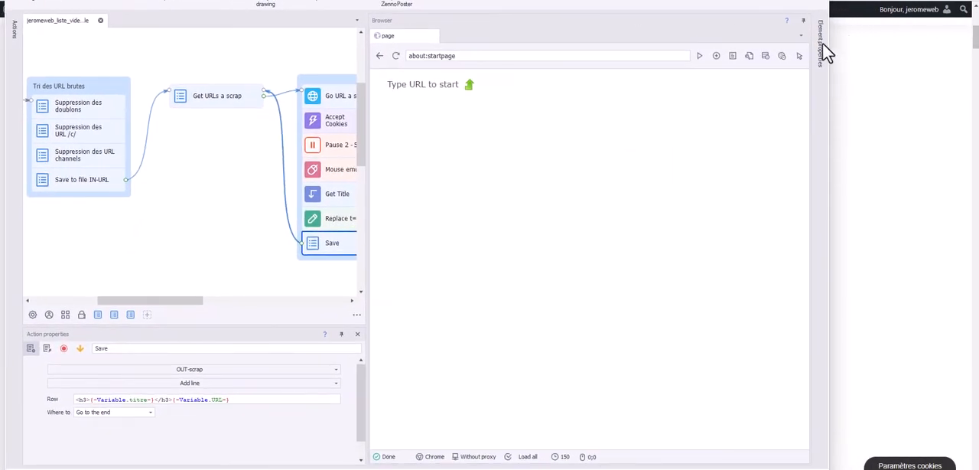
Widen the ZennoPoster project window and bring the whole workflow into view, from Start to the Save action
left_click_drag(829, 44, 966, 41)
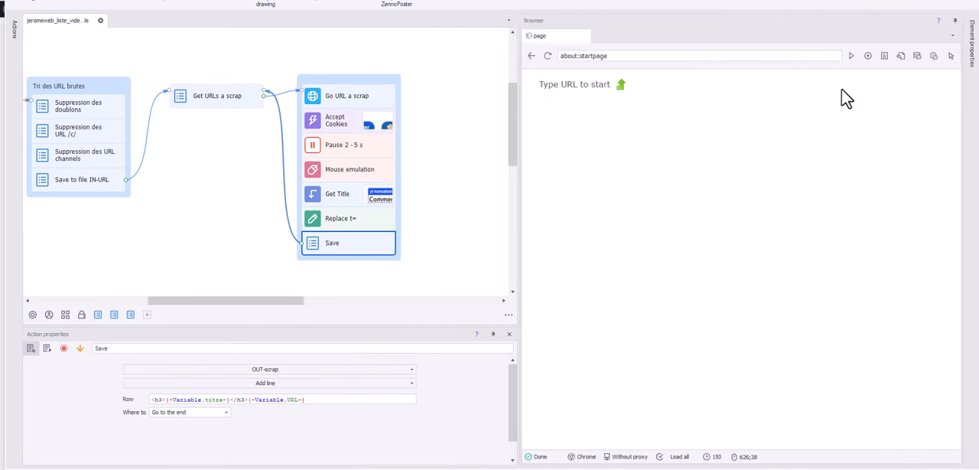
left_click_drag(267, 301, 245, 301)
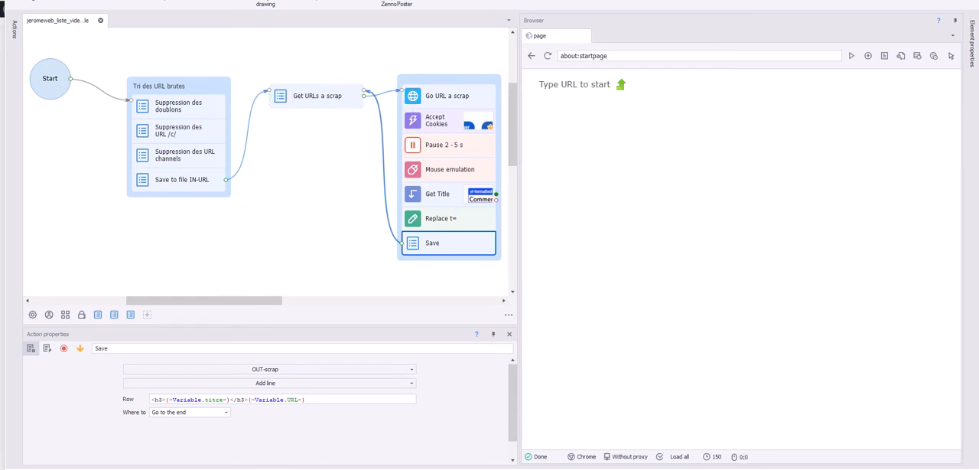
Bring up the jeromeweb_liste_videos_mensuelle folder, select the .zp project file and widen the name column to show full file names
left_click_drag(978, 157, 521, 69)
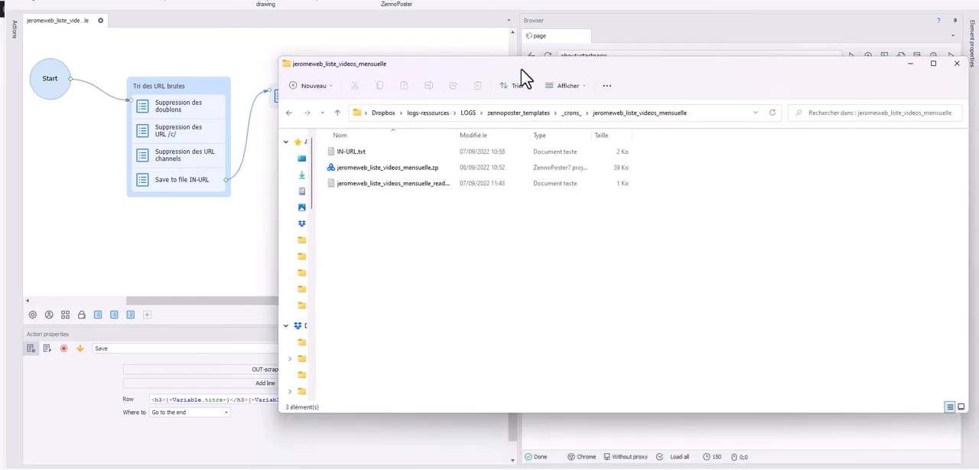
left_click(384, 169)
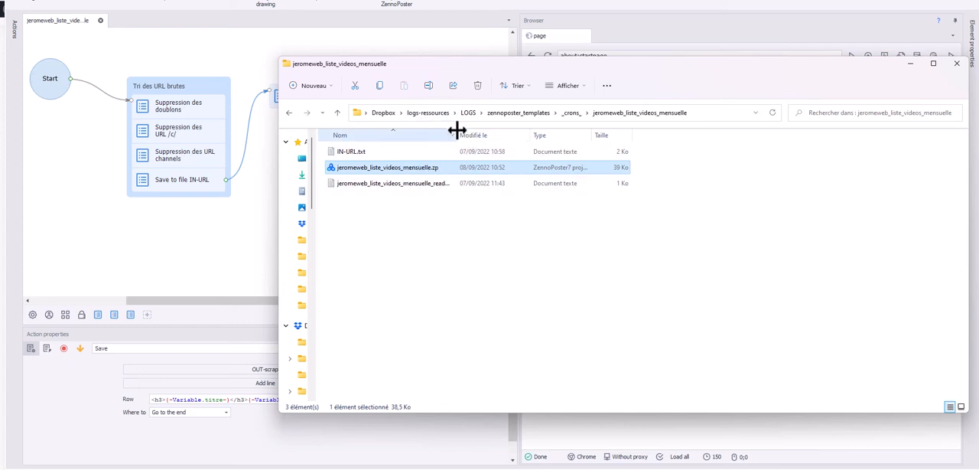
left_click_drag(457, 134, 560, 134)
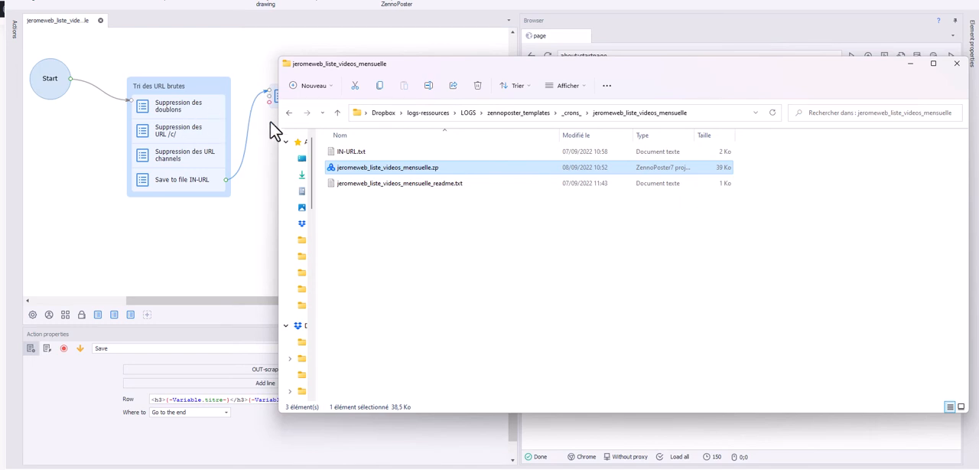
Open IN-URL.txt from the project folder, update its list of video URLs and save the file
left_click(345, 152)
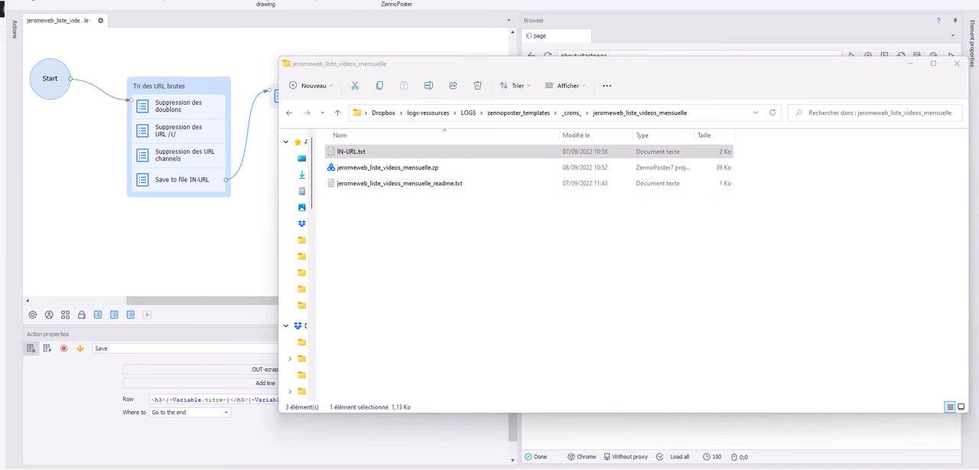
left_click_drag(978, 107, 564, 75)
left_click_drag(499, 329, 263, 116)
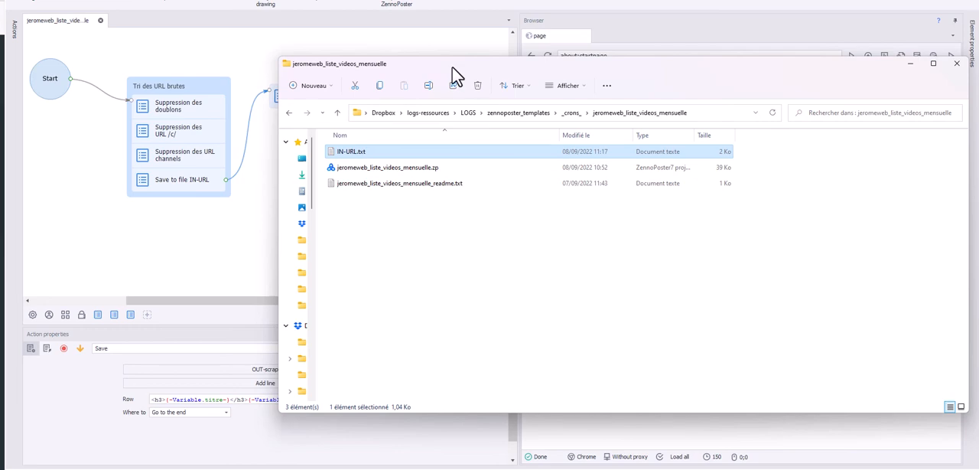
Review the YouTube links in the open IN-URL.txt, then close the file and clear the folder window from the project
left_click_drag(452, 67, 485, 157)
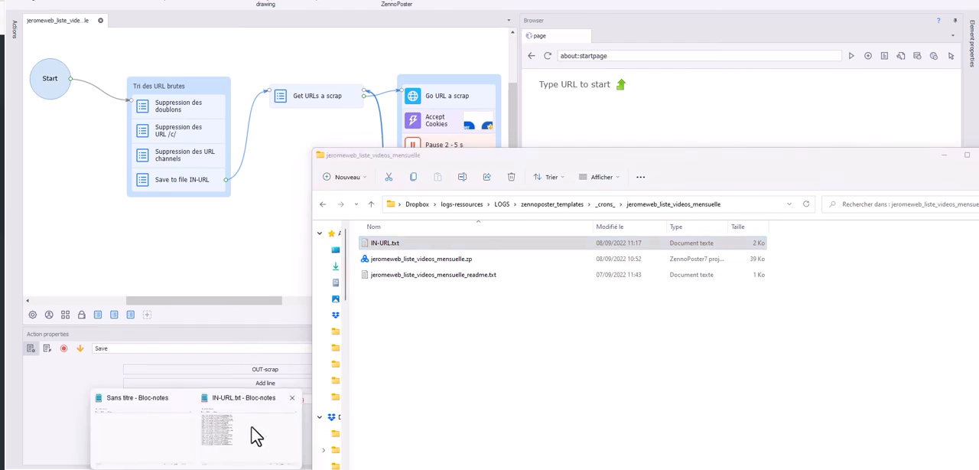
left_click(257, 433)
left_click(536, 93)
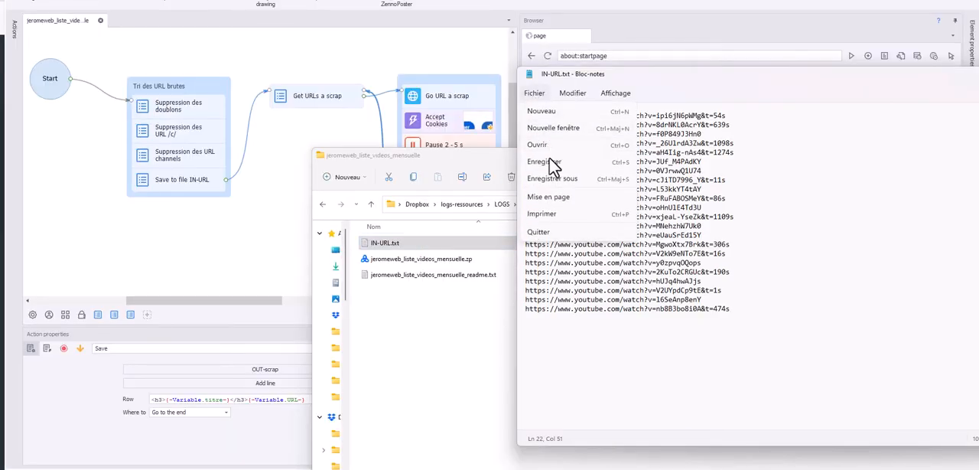
key("Escape")
left_click_drag(843, 81, 540, 97)
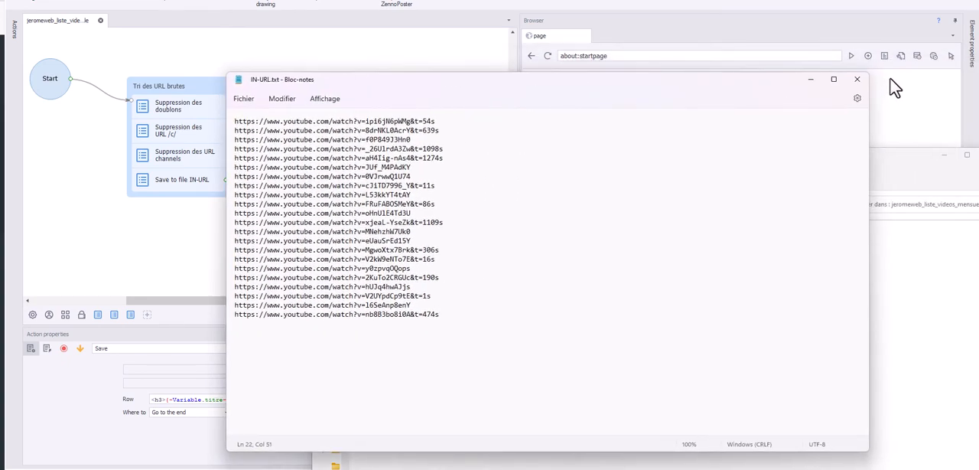
left_click(855, 79)
left_click(270, 299)
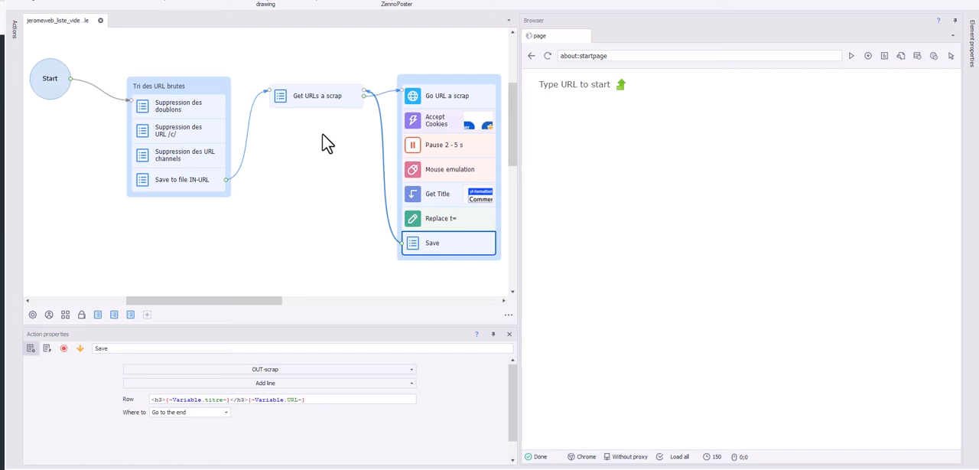
Examine the settings of the Tri des URL brutes actions: duplicate removal, /c/ URL deletion and saving to OUT-URL-finale.txt
left_click(52, 88)
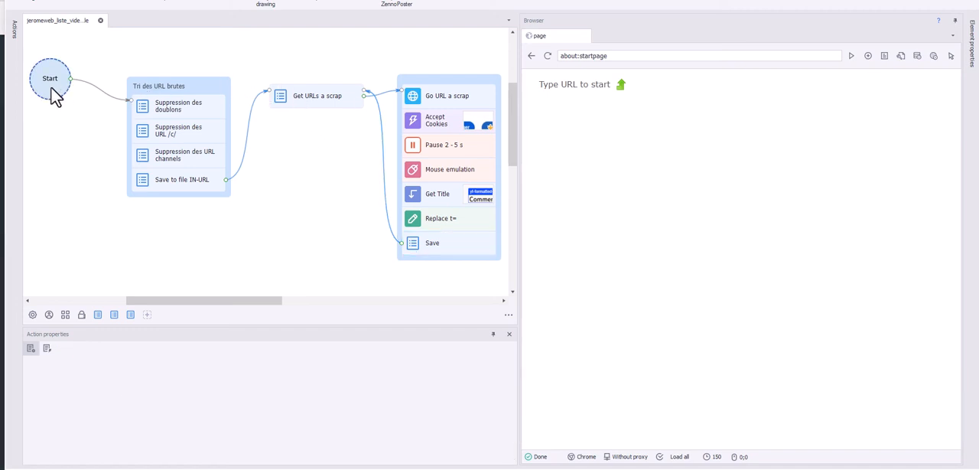
left_click(166, 110)
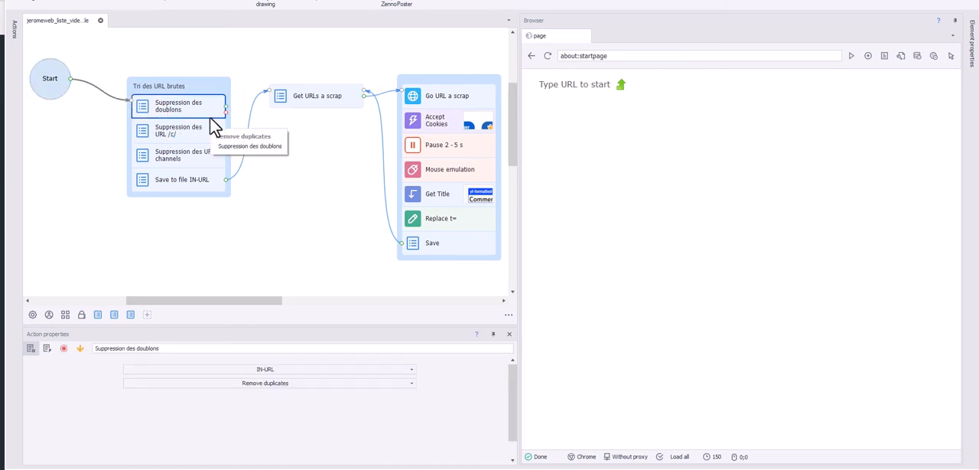
left_click(198, 131)
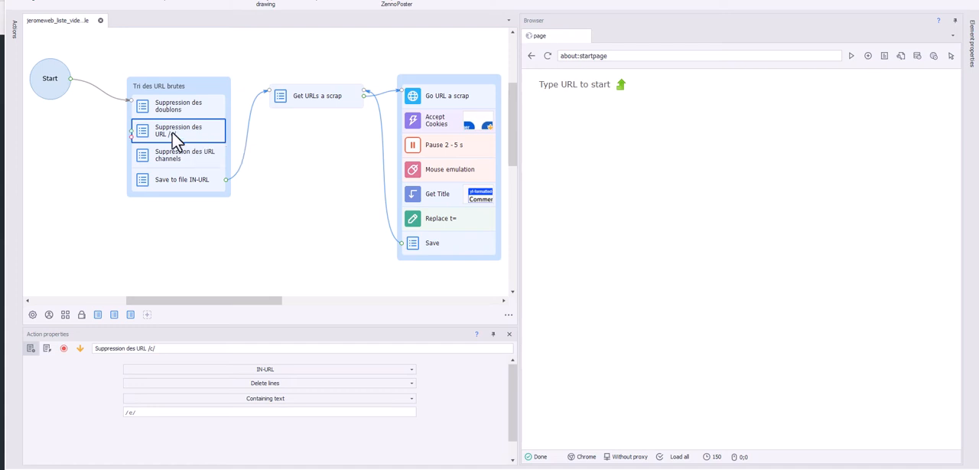
left_click(203, 182)
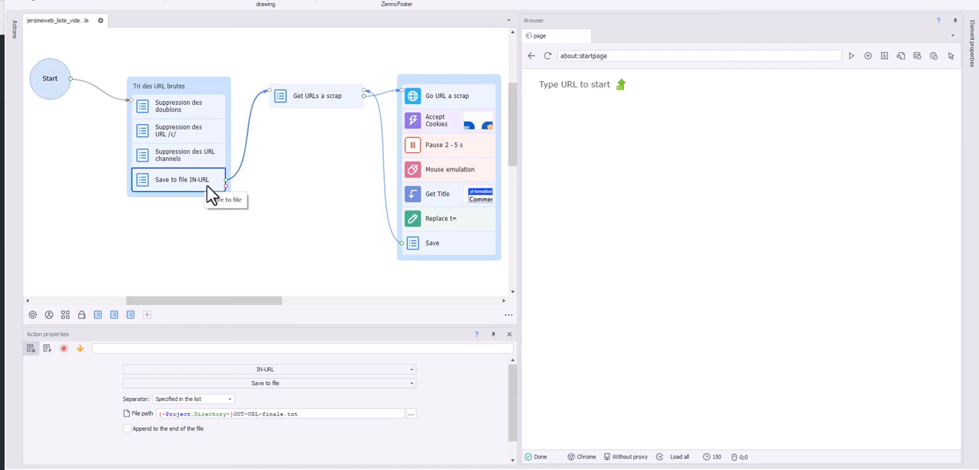
Run the four Tri des URL brutes actions one at a time, from Suppression des doublons through Save to file IN-URL
left_click(62, 87)
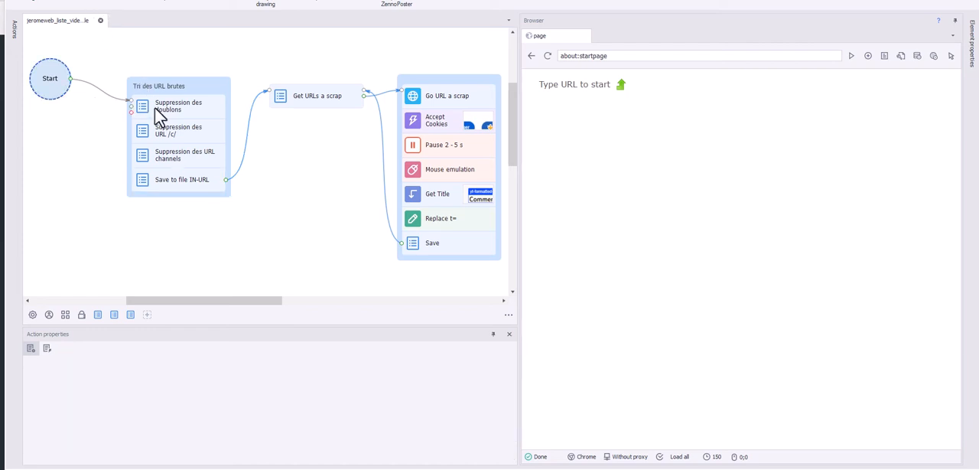
left_click(154, 107)
left_click(93, 3)
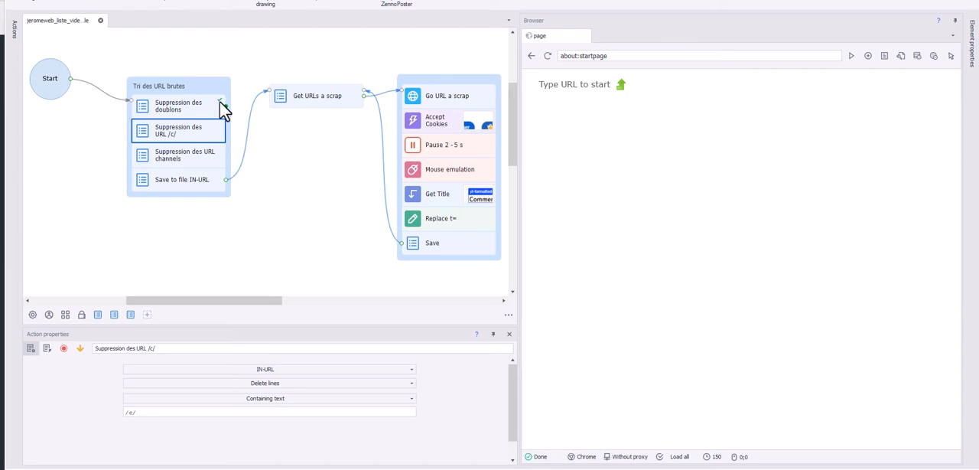
left_click(94, 3)
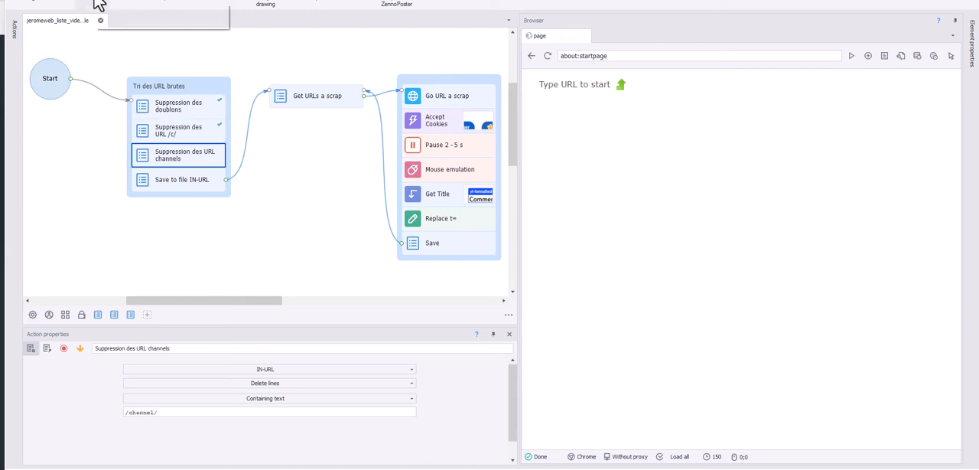
left_click(94, 3)
left_click(94, 3)
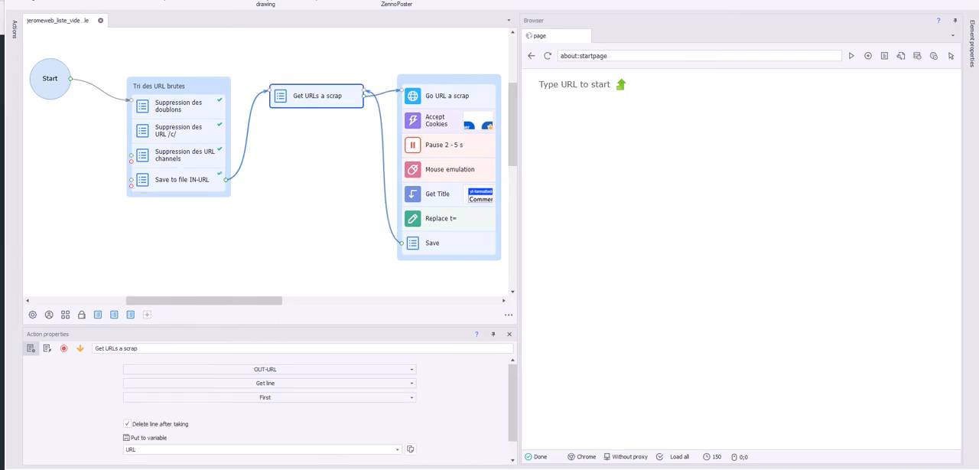
Compare OUT-URL-finale.txt with IN-URL.txt side by side, then return to the project workflow
left_click(348, 468)
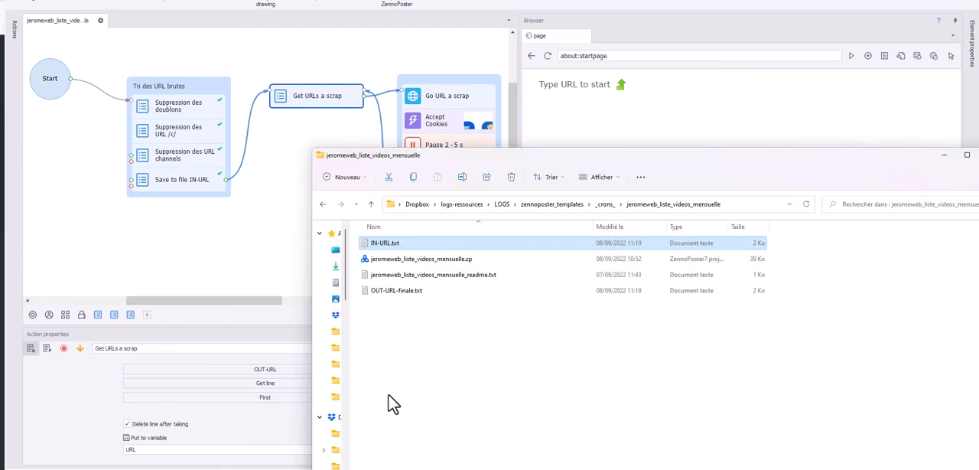
left_click_drag(485, 160, 549, 132)
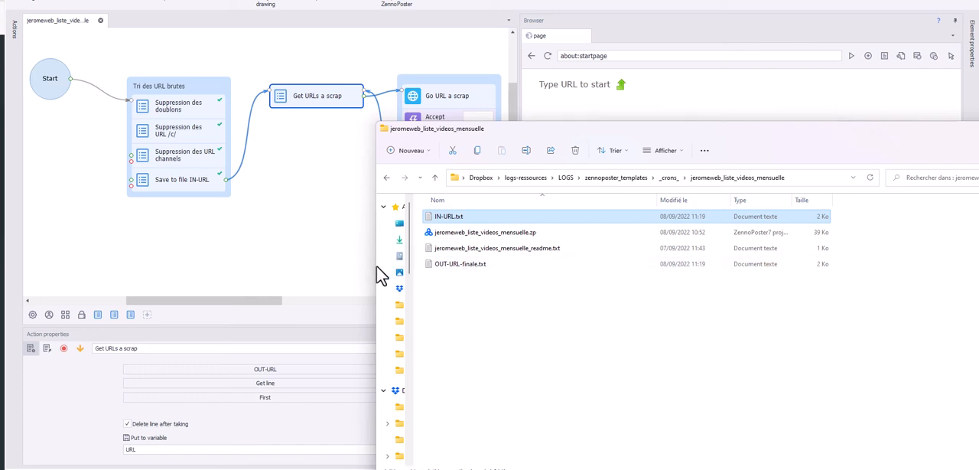
double_click(464, 265)
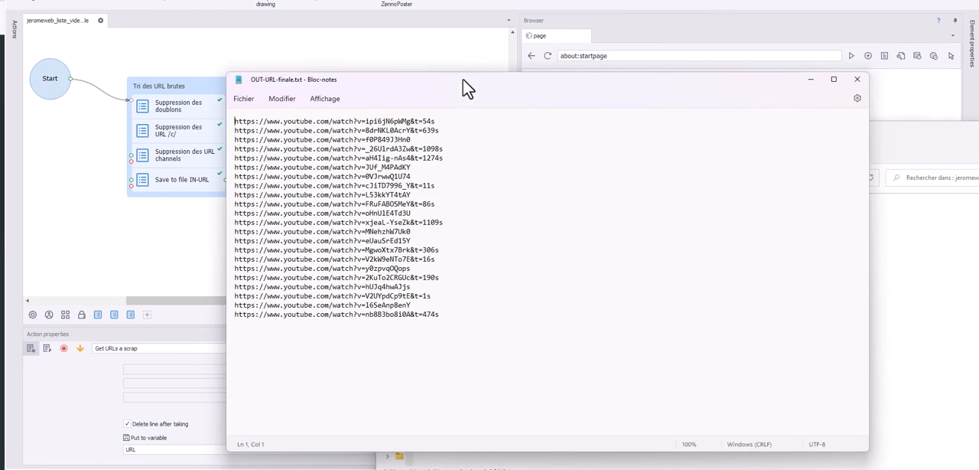
left_click_drag(468, 87, 573, 93)
double_click(440, 217)
left_click(729, 97)
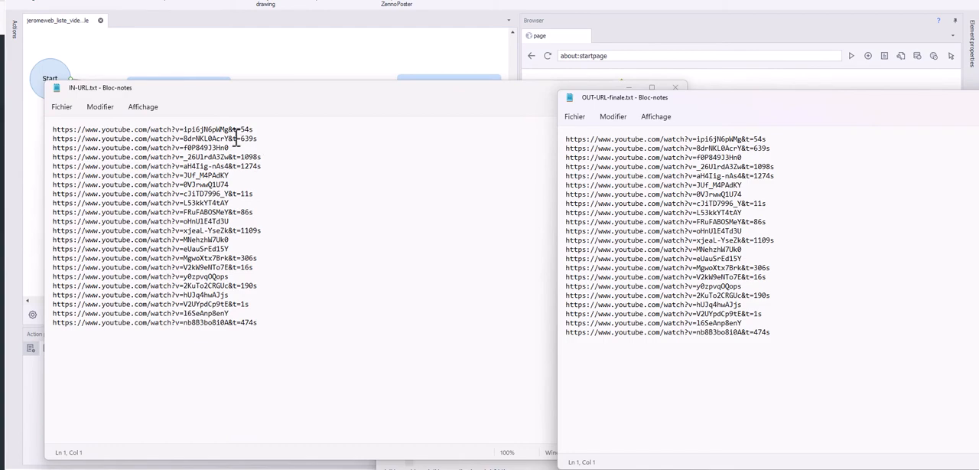
left_click_drag(667, 102, 398, 92)
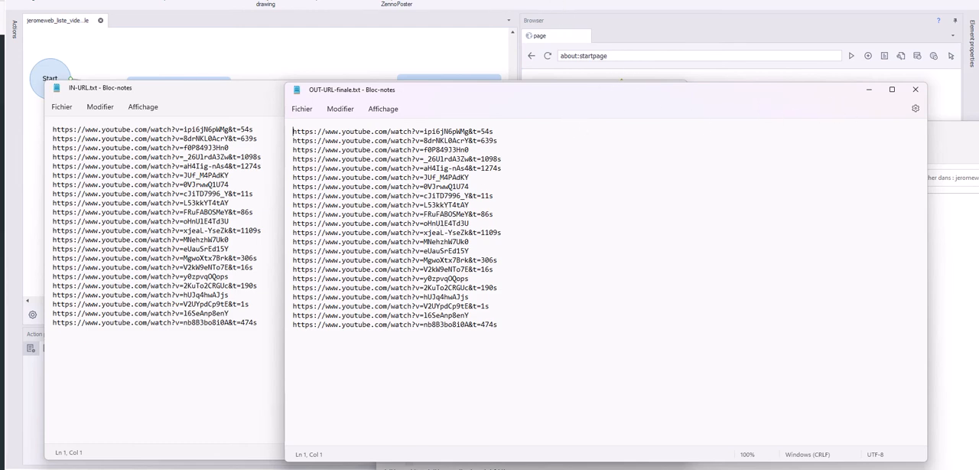
left_click(520, 3)
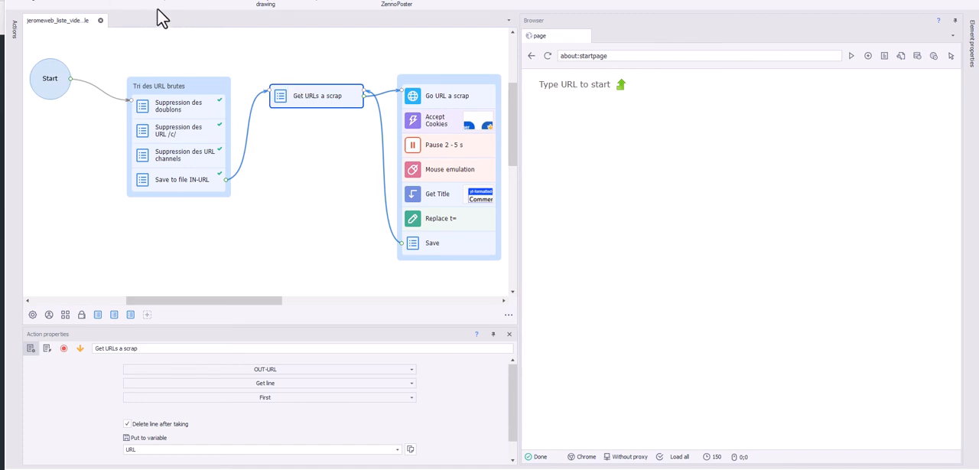
Run the workflow continuously from Get URLs a scrap and check the generated entries in OUT-scrap.txt
left_click(130, 2)
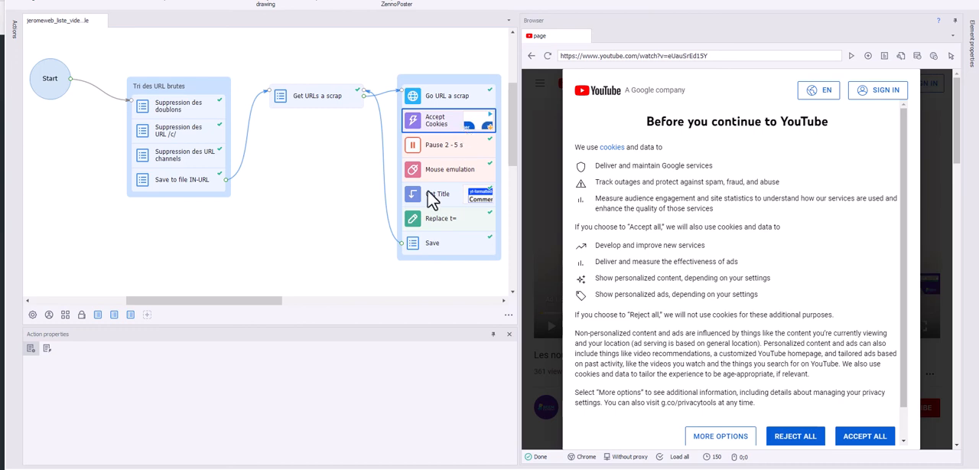
left_click(334, 468)
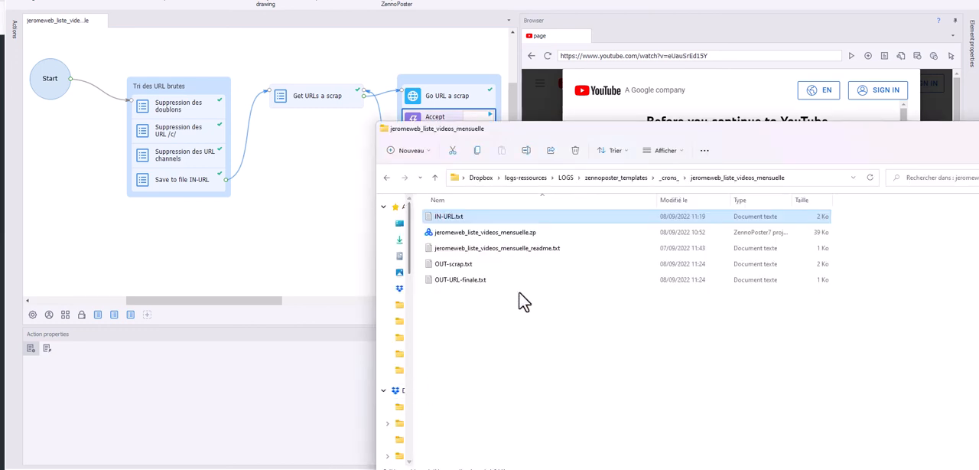
double_click(487, 263)
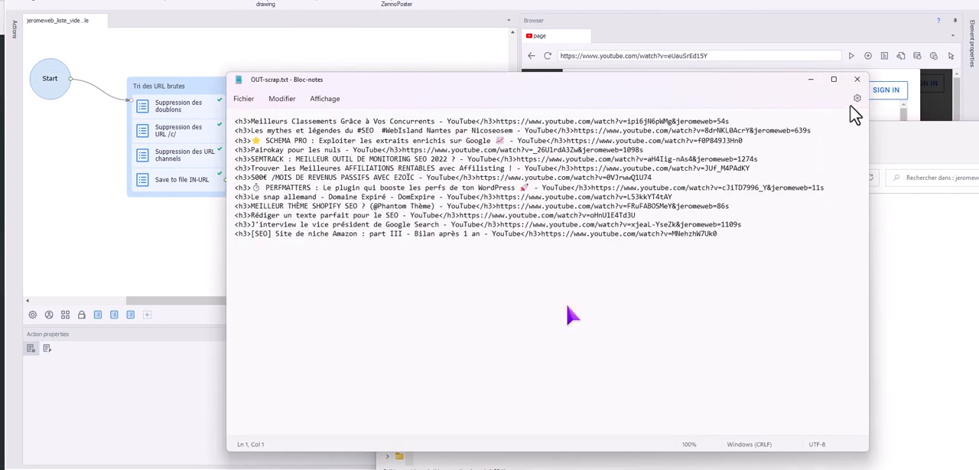
left_click(858, 79)
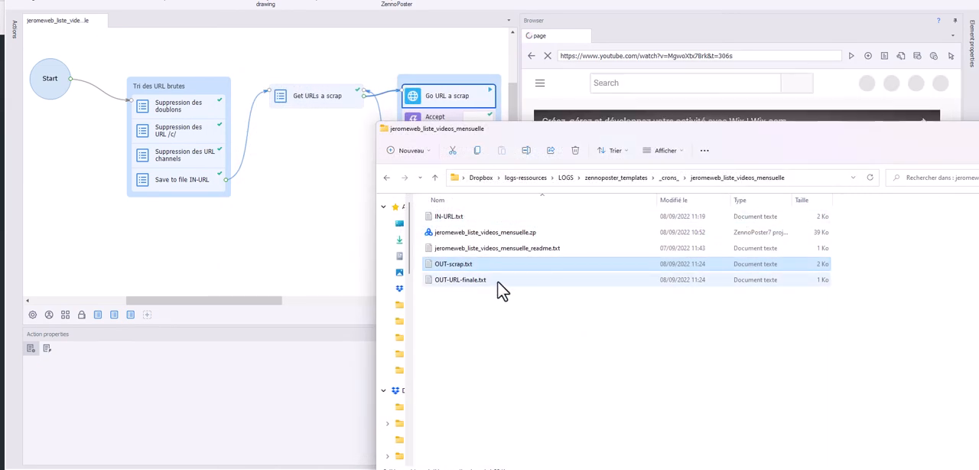
Check the remaining URLs in OUT-URL-finale.txt, then reopen the file to see how the list changes while the project runs
double_click(497, 281)
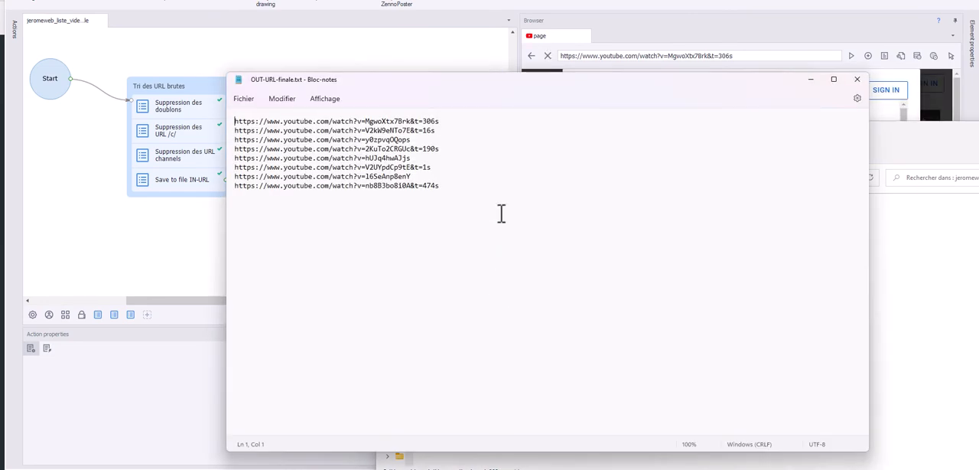
left_click(375, 121)
left_click(371, 130)
left_click(364, 185)
left_click(858, 83)
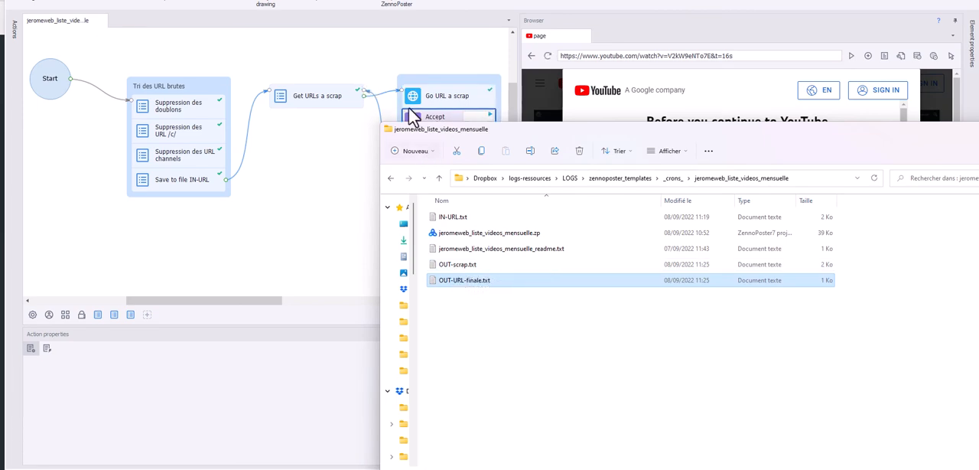
double_click(483, 283)
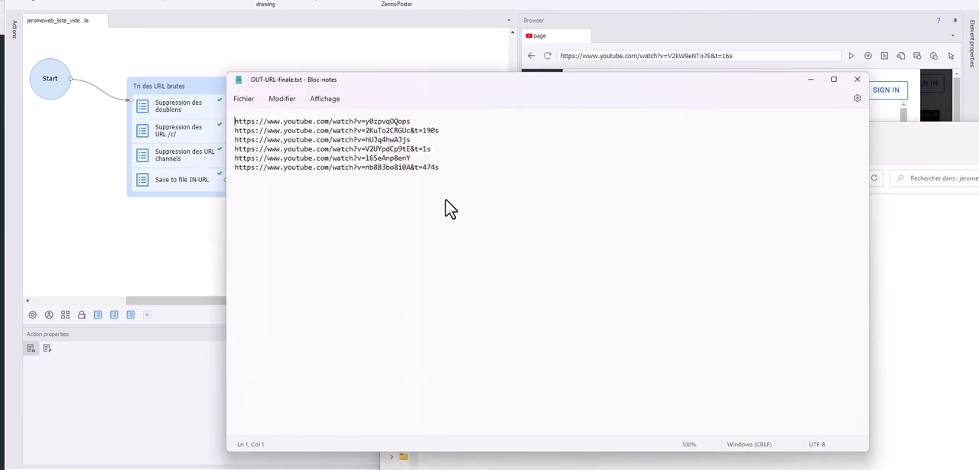
left_click(397, 139)
left_click(855, 80)
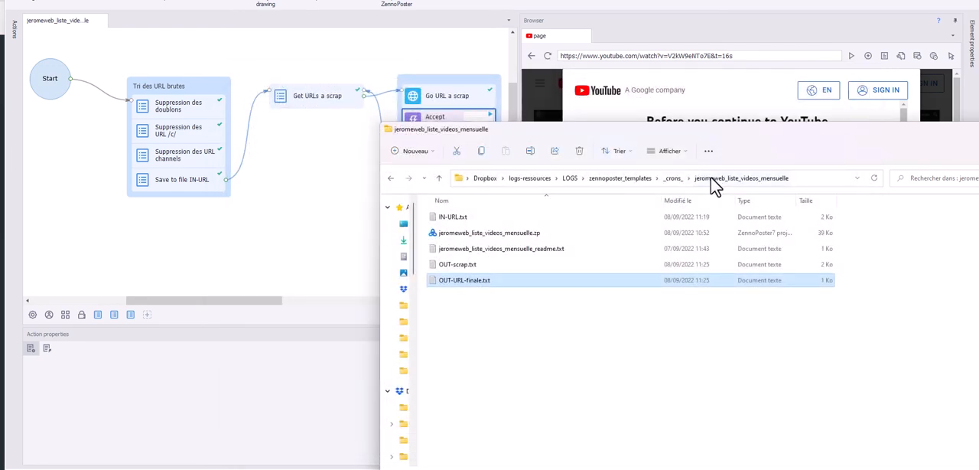
Open OUT-scrap.txt and highlight the first entry's video title, its full h3 heading and its YouTube URL
left_click(478, 265)
double_click(477, 266)
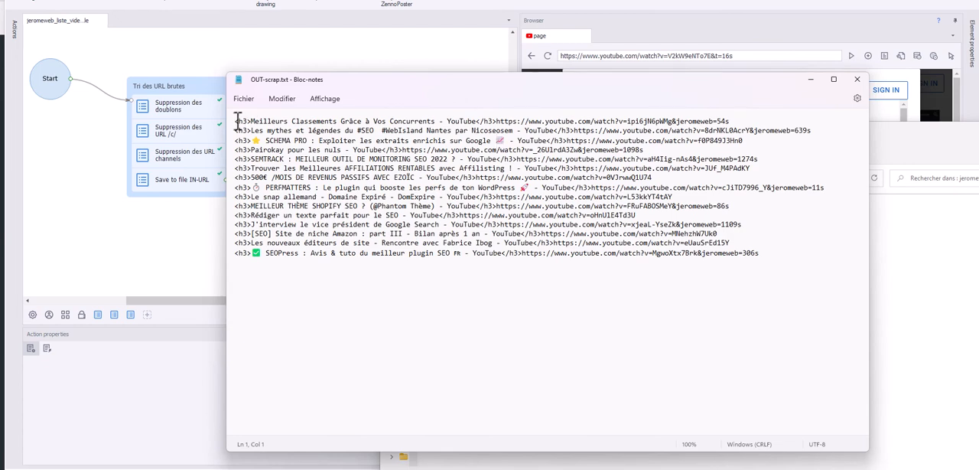
left_click_drag(251, 121, 475, 121)
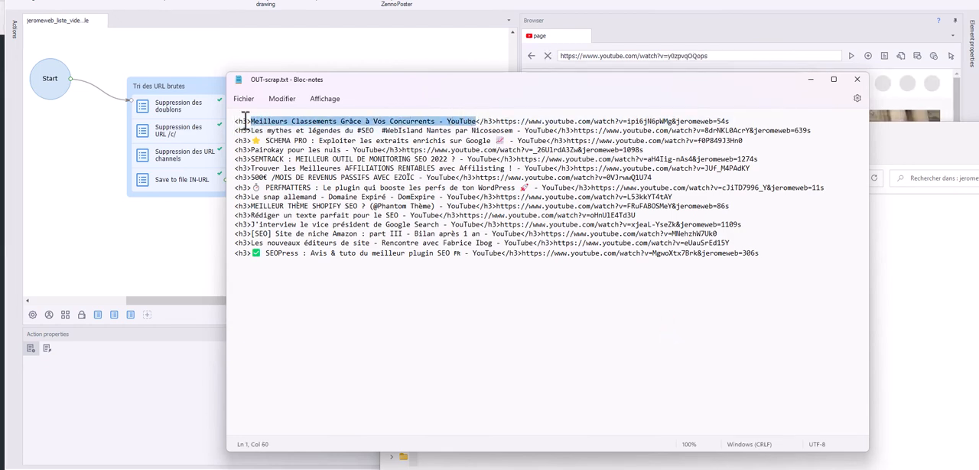
left_click_drag(235, 121, 498, 121)
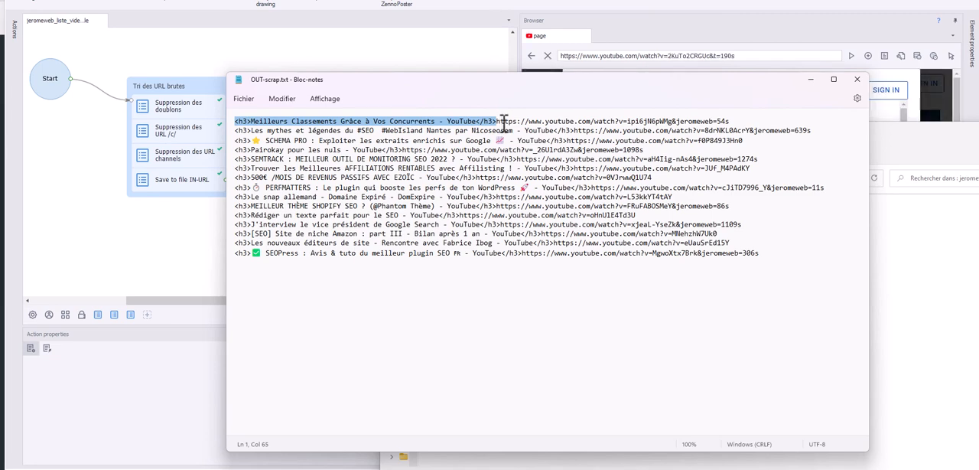
left_click(498, 121)
left_click_drag(496, 121, 733, 121)
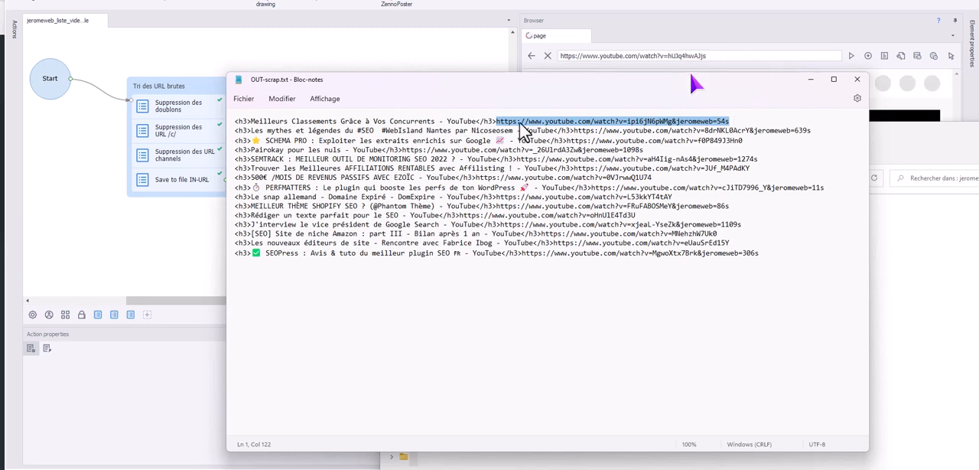
Move OUT-scrap.txt aside, minimise the project folder and stop the running workflow
left_click_drag(748, 80, 766, 160)
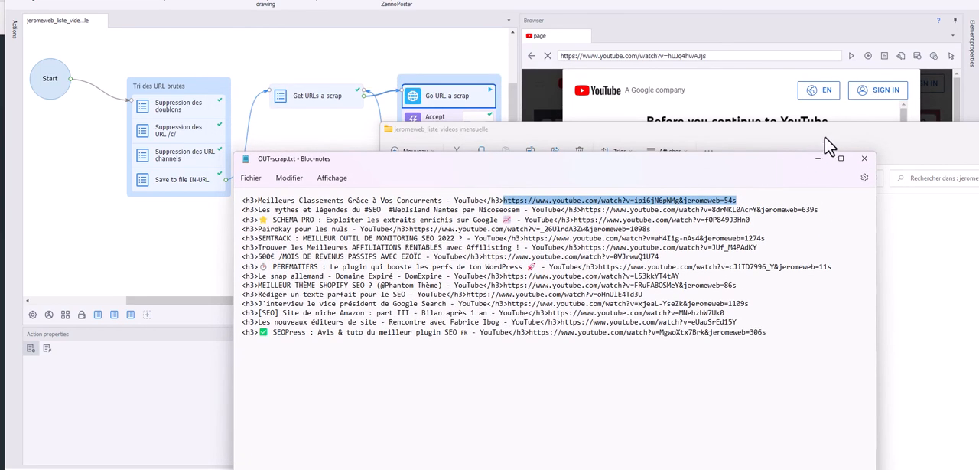
left_click_drag(833, 131, 543, 158)
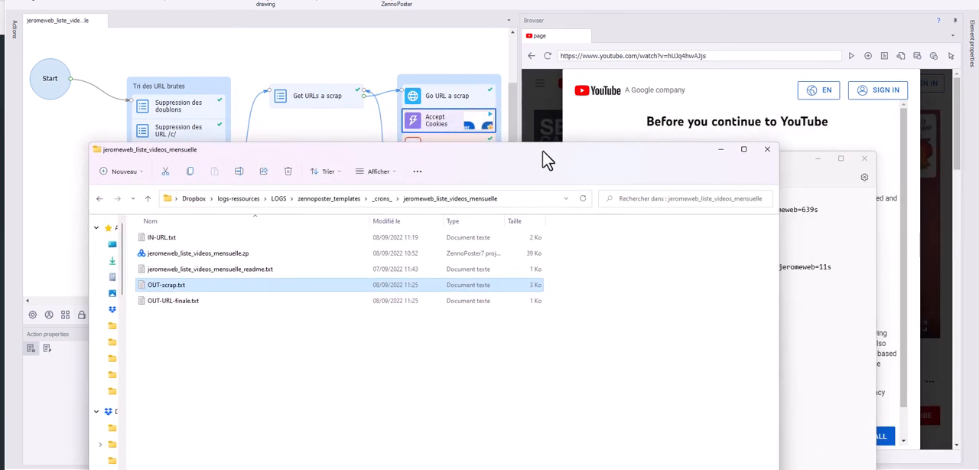
left_click(721, 149)
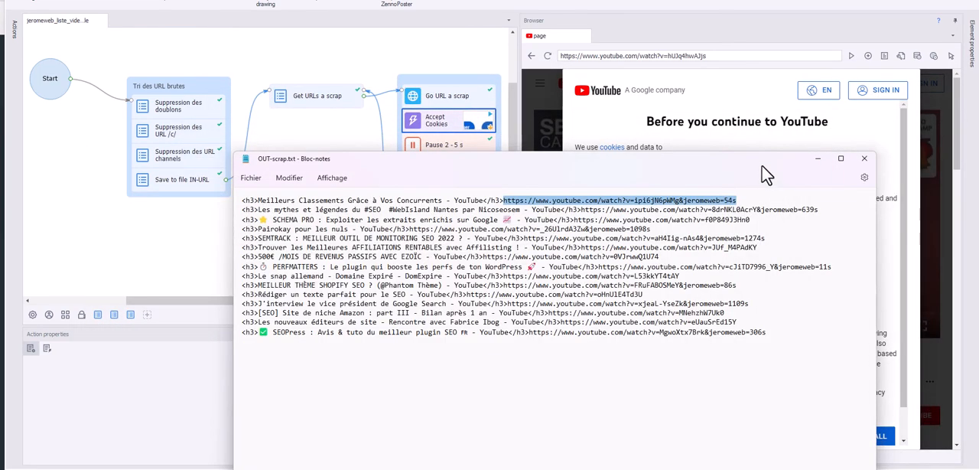
left_click(167, 6)
Open the Get Title action, enlarge its properties and highlight the //title xPath used to fetch the title
left_click(437, 147)
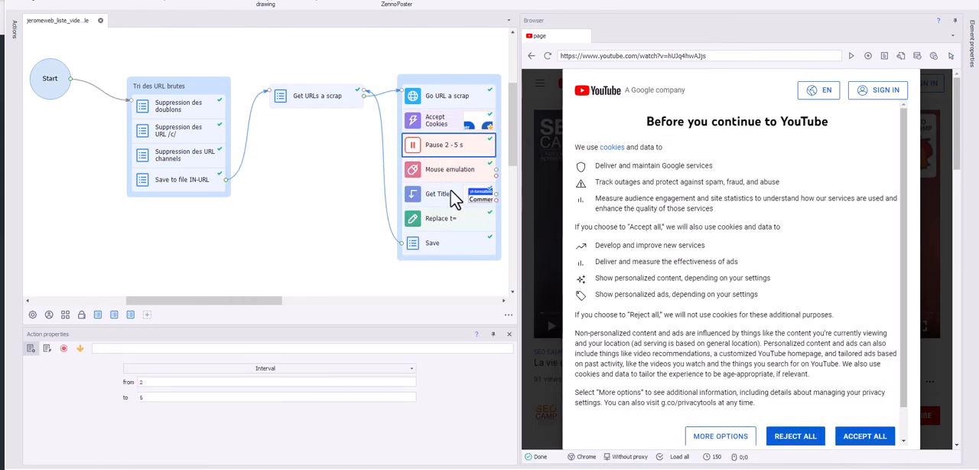
left_click(446, 191)
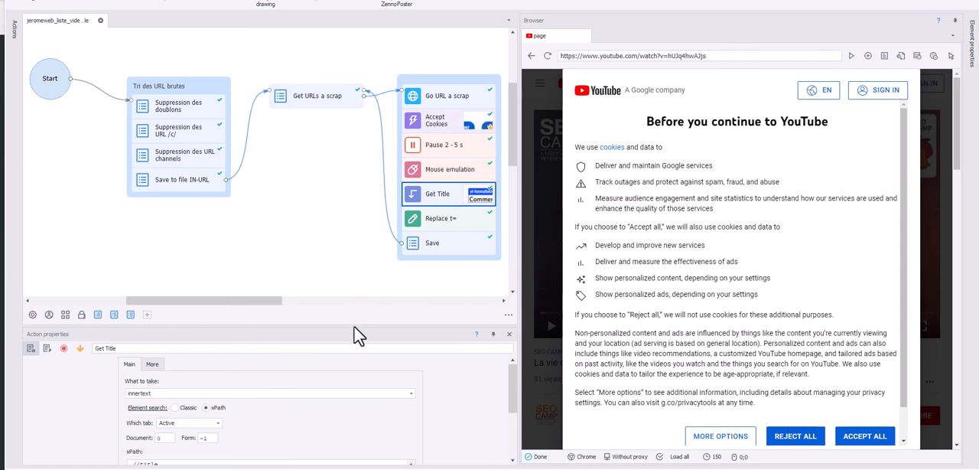
left_click_drag(356, 329, 354, 269)
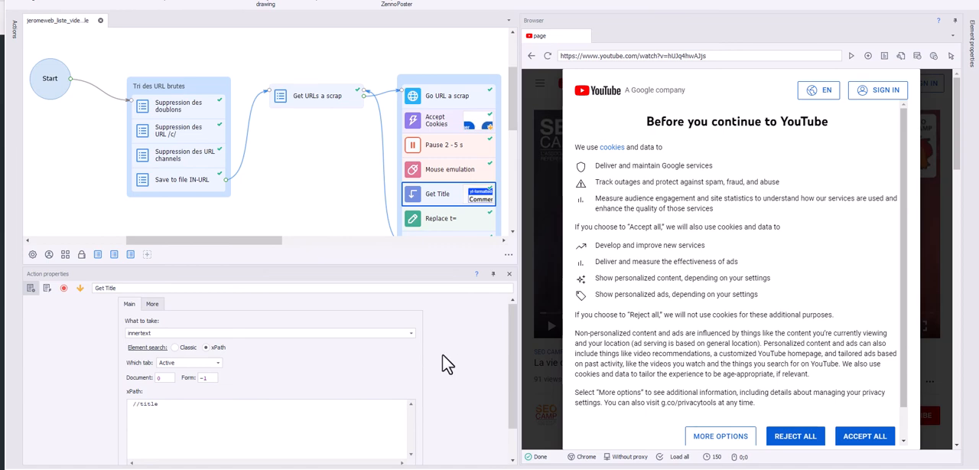
scroll(442, 355, "down", 1)
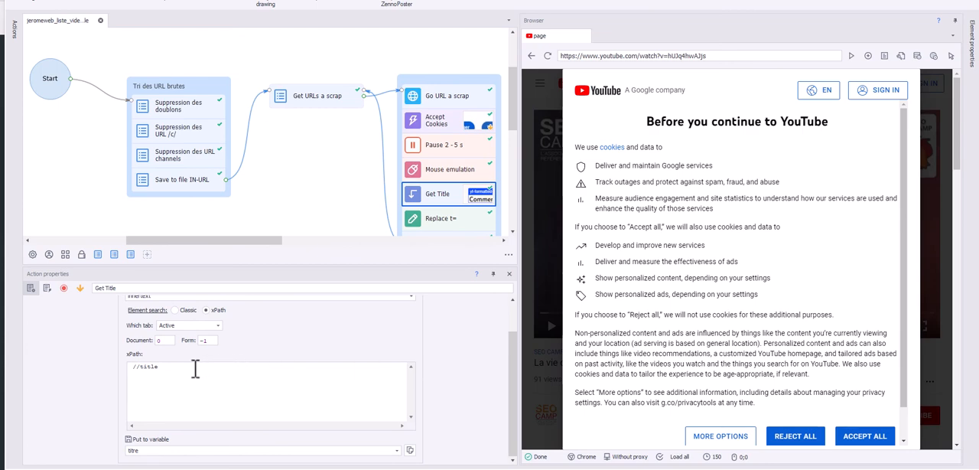
left_click_drag(195, 368, 131, 368)
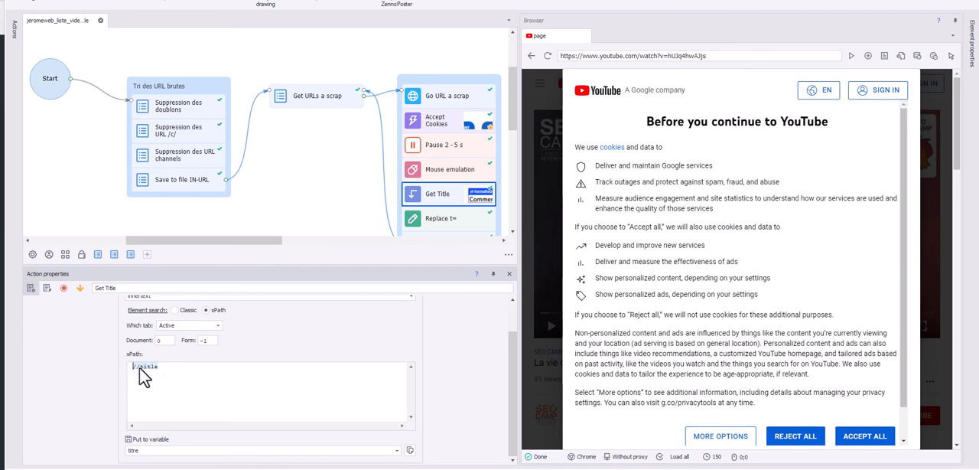
Open the Replace t= action, switch to Patator SEO and highlight the second YouTube URL and its t= timestamp parameter
left_click(445, 220)
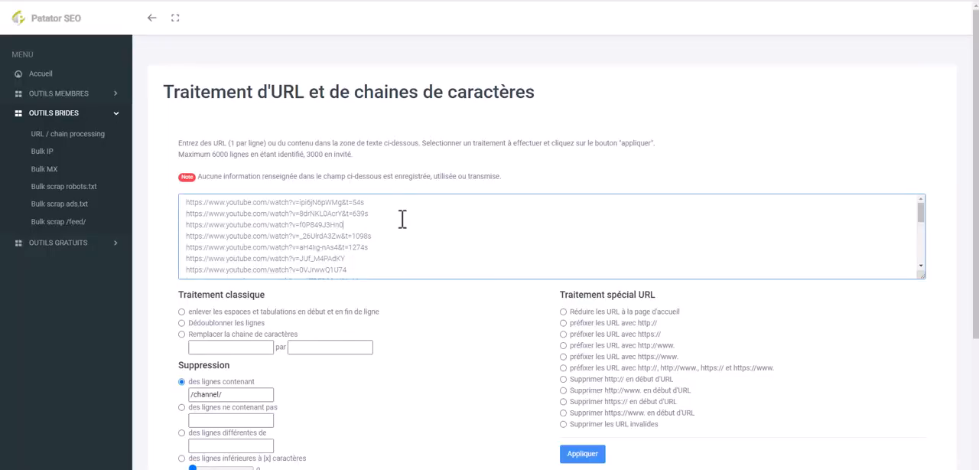
left_click_drag(400, 219, 359, 215)
left_click(366, 215)
left_click(365, 215)
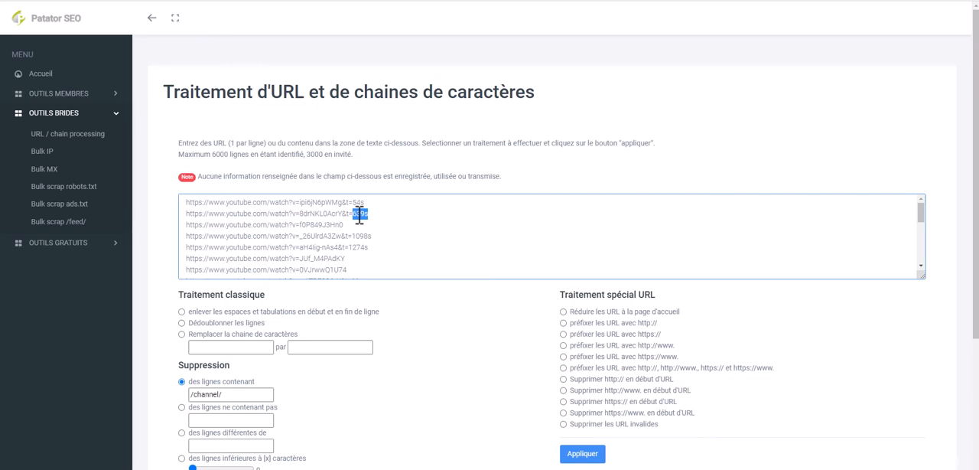
left_click_drag(359, 216, 185, 214)
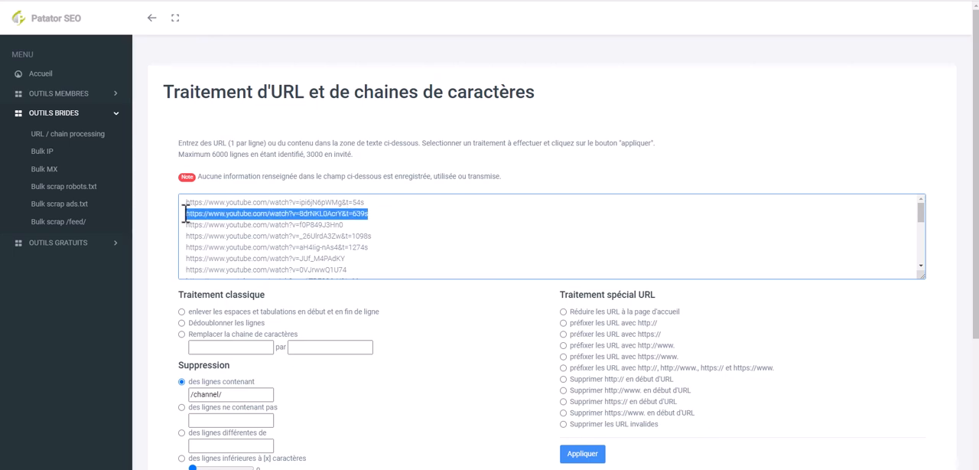
left_click(359, 215)
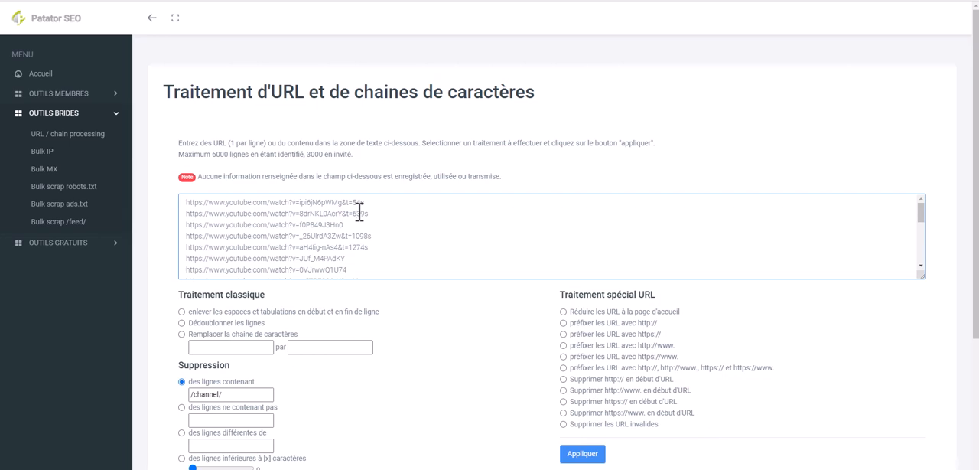
left_click_drag(346, 217, 352, 217)
left_click(350, 215)
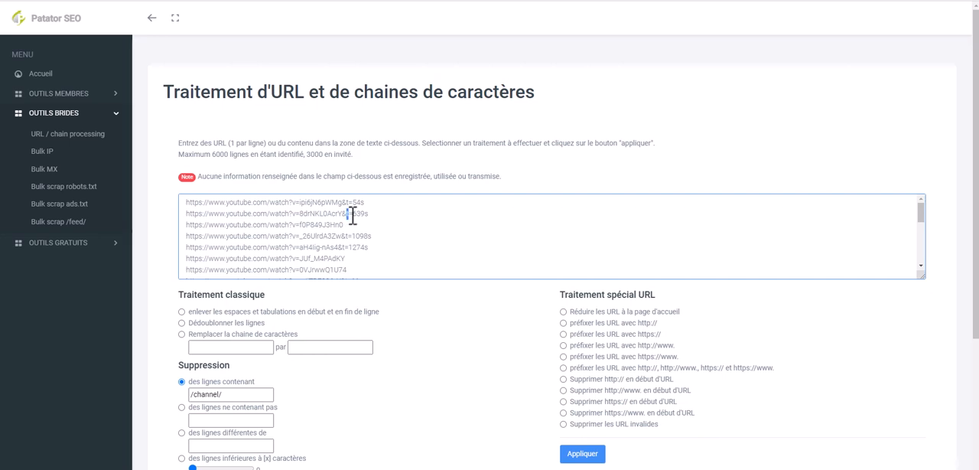
left_click_drag(366, 215, 348, 216)
left_click(372, 215)
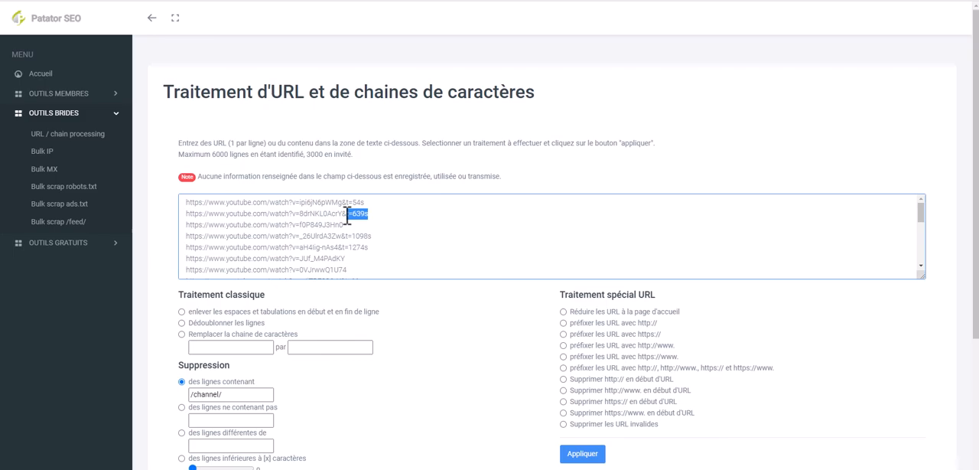
Return to the ZennoPoster project and highlight the Replace t= action's search text &t= and replacement text &jeromeweb=
left_click(288, 468)
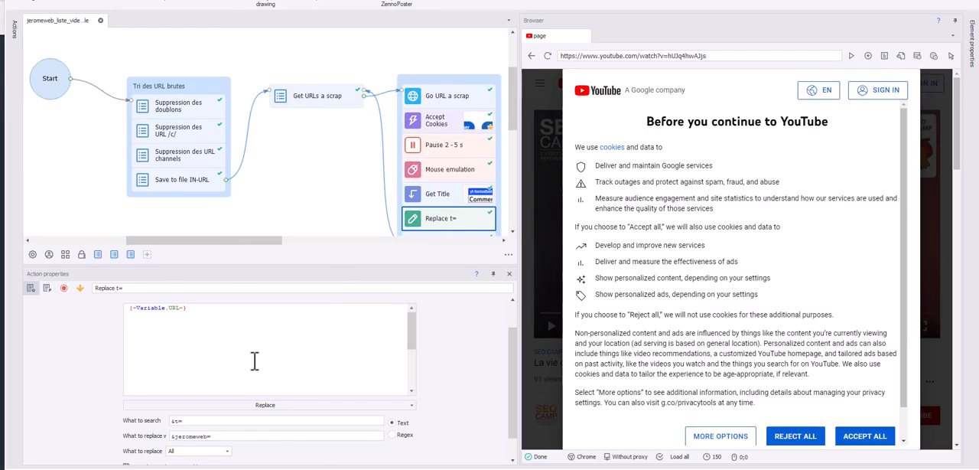
scroll(455, 207, "down", 3)
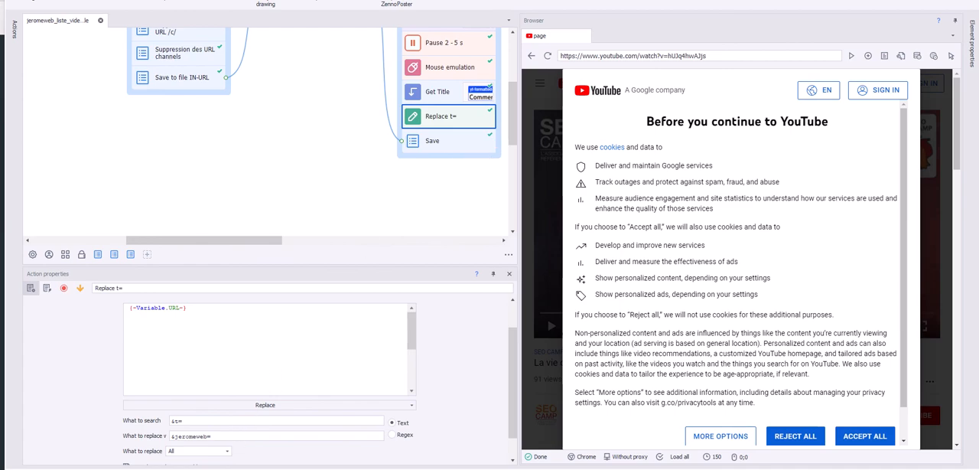
left_click(365, 452)
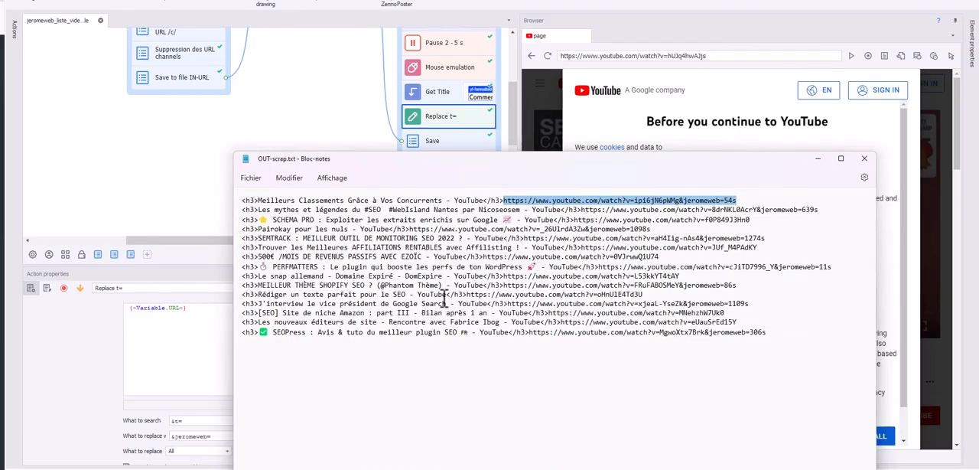
left_click(189, 333)
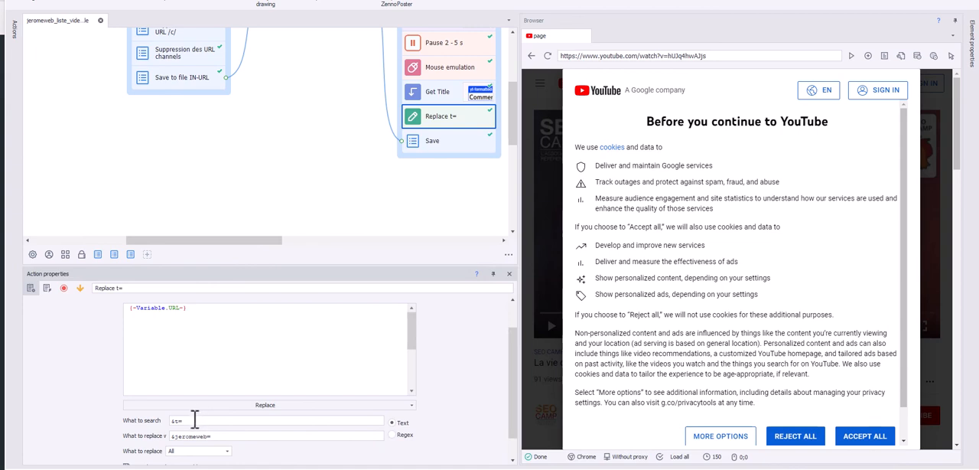
double_click(174, 421)
left_click_drag(218, 438, 170, 437)
Bring up OUT-scrap.txt and highlight the substituted jeromeweb parameter in the first entry's URL
mouse_move(210, 469)
left_click(338, 423)
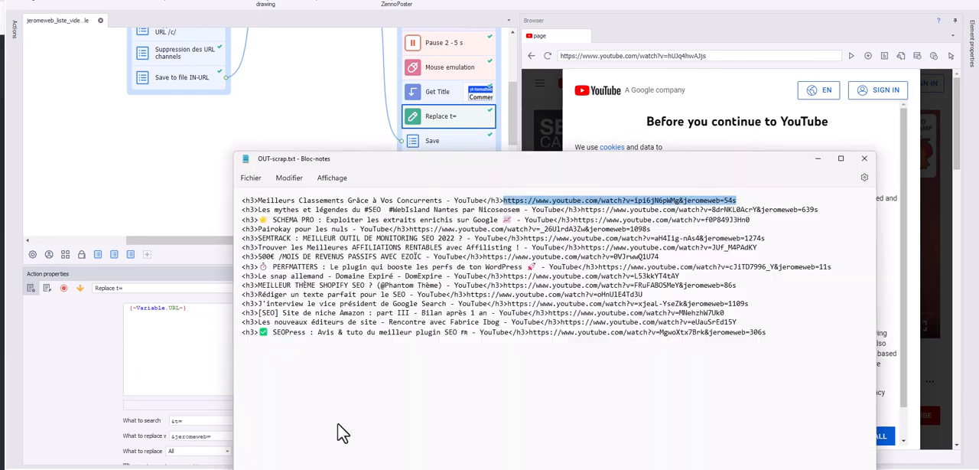
left_click(683, 238)
left_click_drag(721, 200, 683, 201)
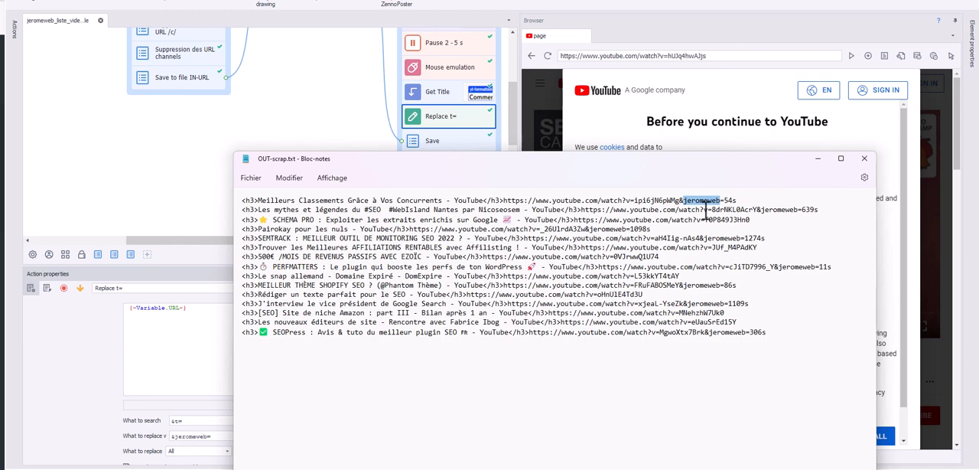
Append the sample parameter &blabla=rrrrr to the first entry's URL in OUT-scrap.txt and delete it again
left_click(749, 200)
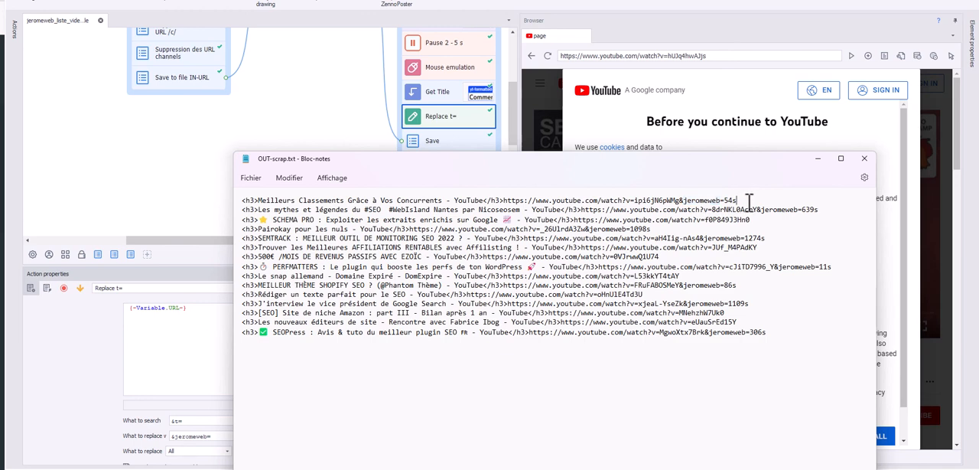
type("&blabla=")
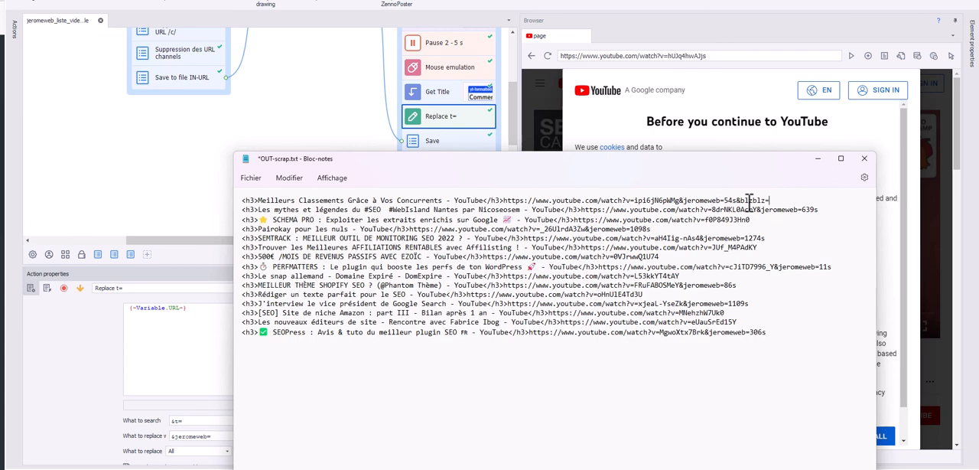
type("rrrrra")
left_click_drag(767, 201, 764, 201)
type("a")
left_click_drag(800, 200, 739, 201)
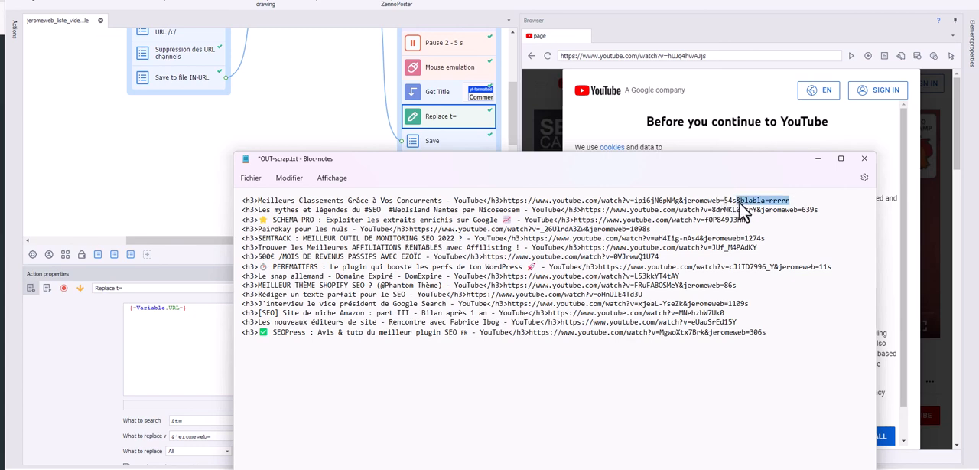
key("Delete")
Re-examine the jeromeweb parameter in the first two URLs, then minimise OUT-scrap.txt to return to the workflow
left_click_drag(722, 199, 684, 201)
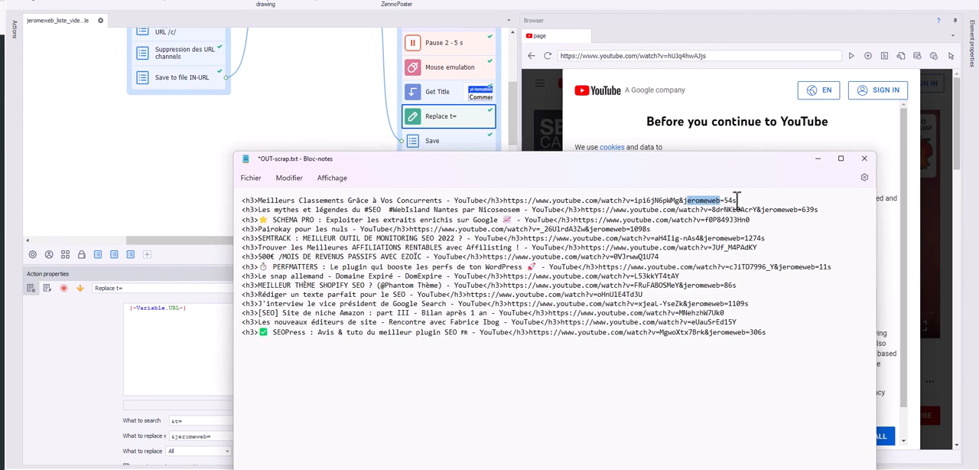
left_click(683, 200)
left_click(762, 201)
left_click_drag(696, 151, 696, 170)
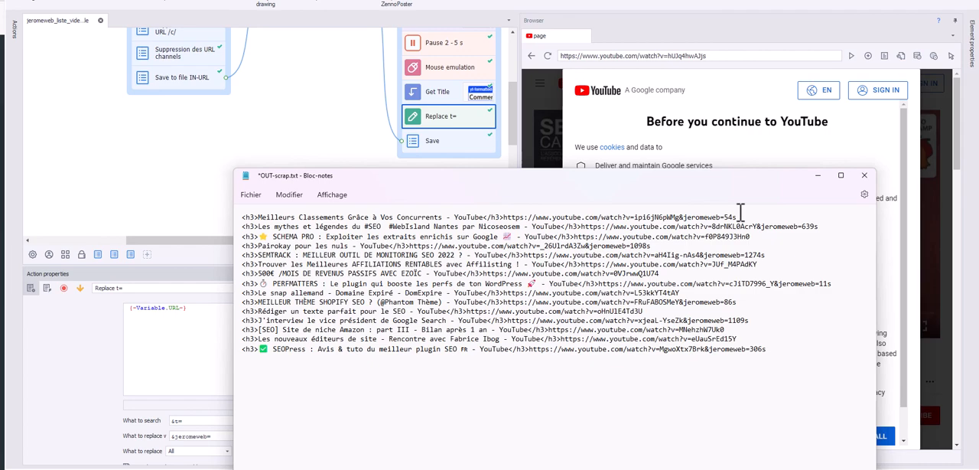
left_click(818, 175)
scroll(516, 120, "up", 3)
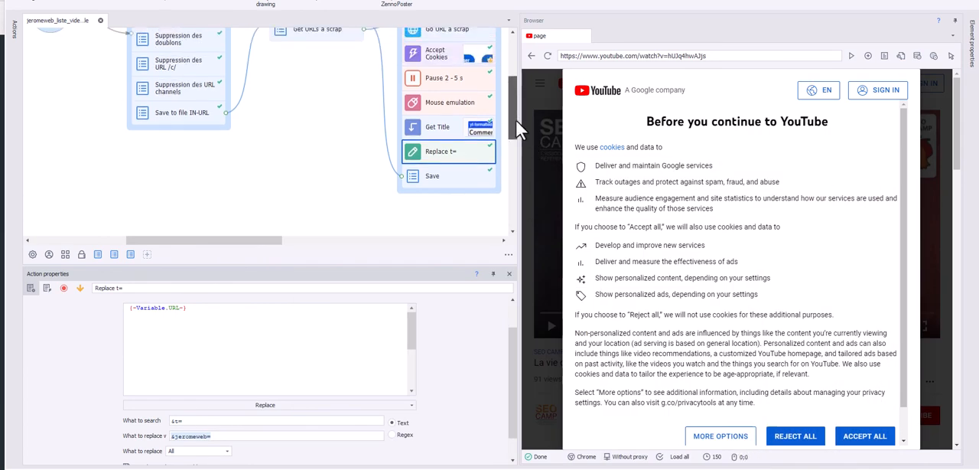